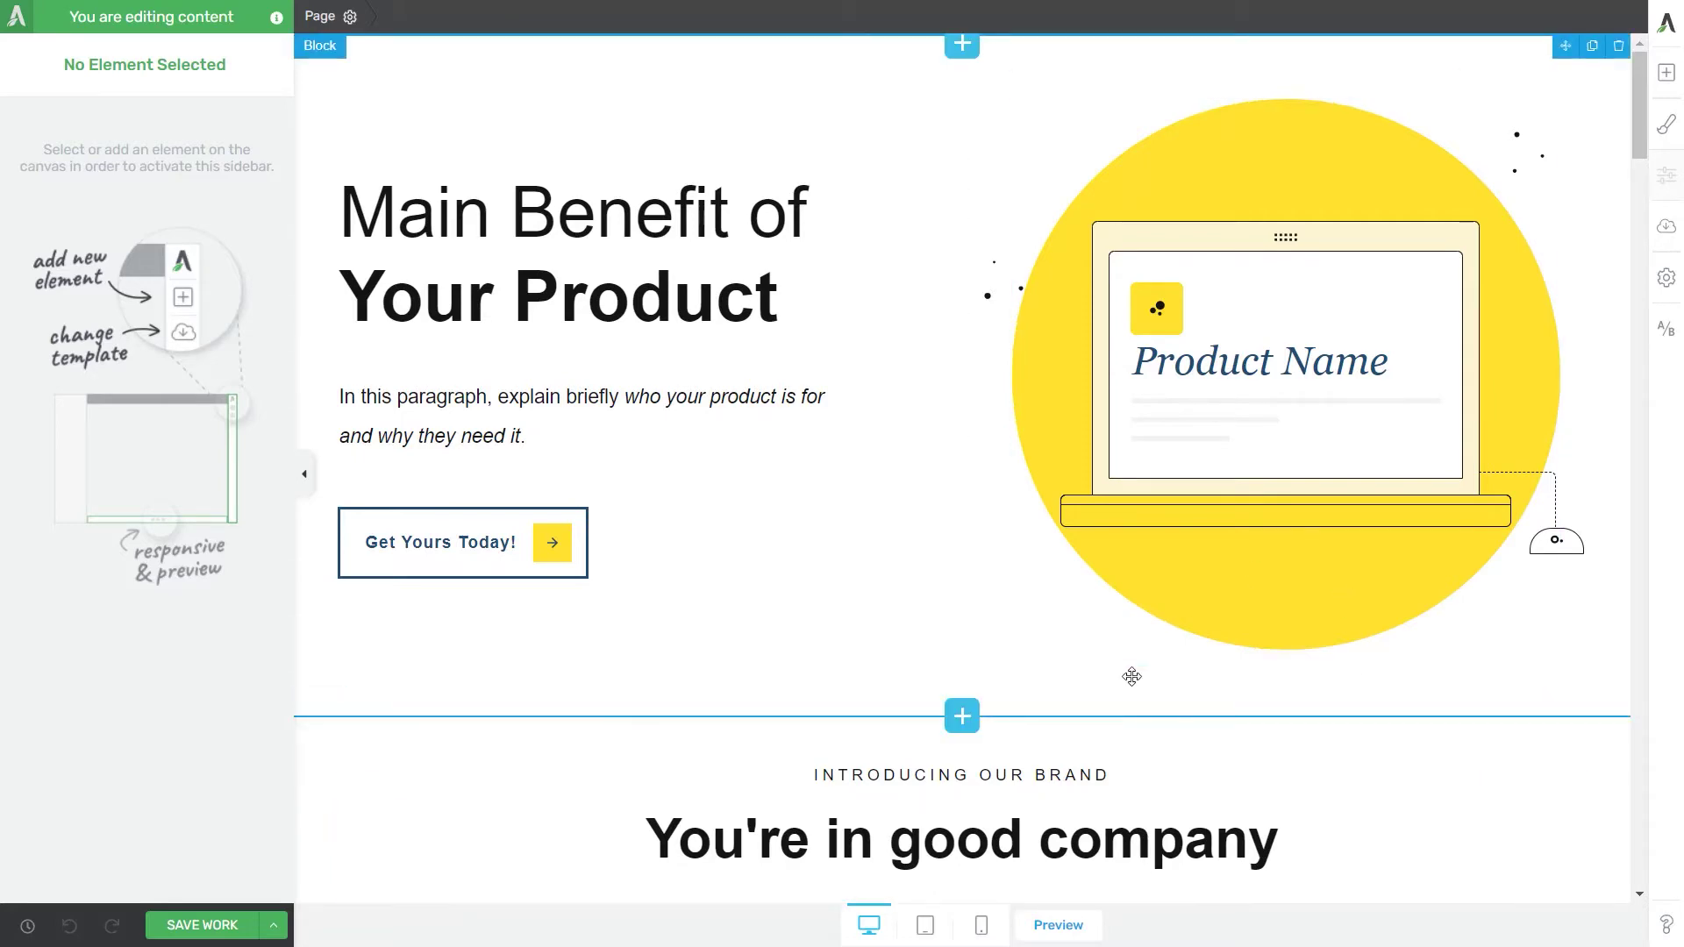
Add a Lead Generation element below the heading in the yellow "Get Desirable Outcome Today!" box, using the Opt-in Form 10 template
{"action": "left_click_drag", "start_coordinate": [1640, 125], "coordinate": [1655, 855]}
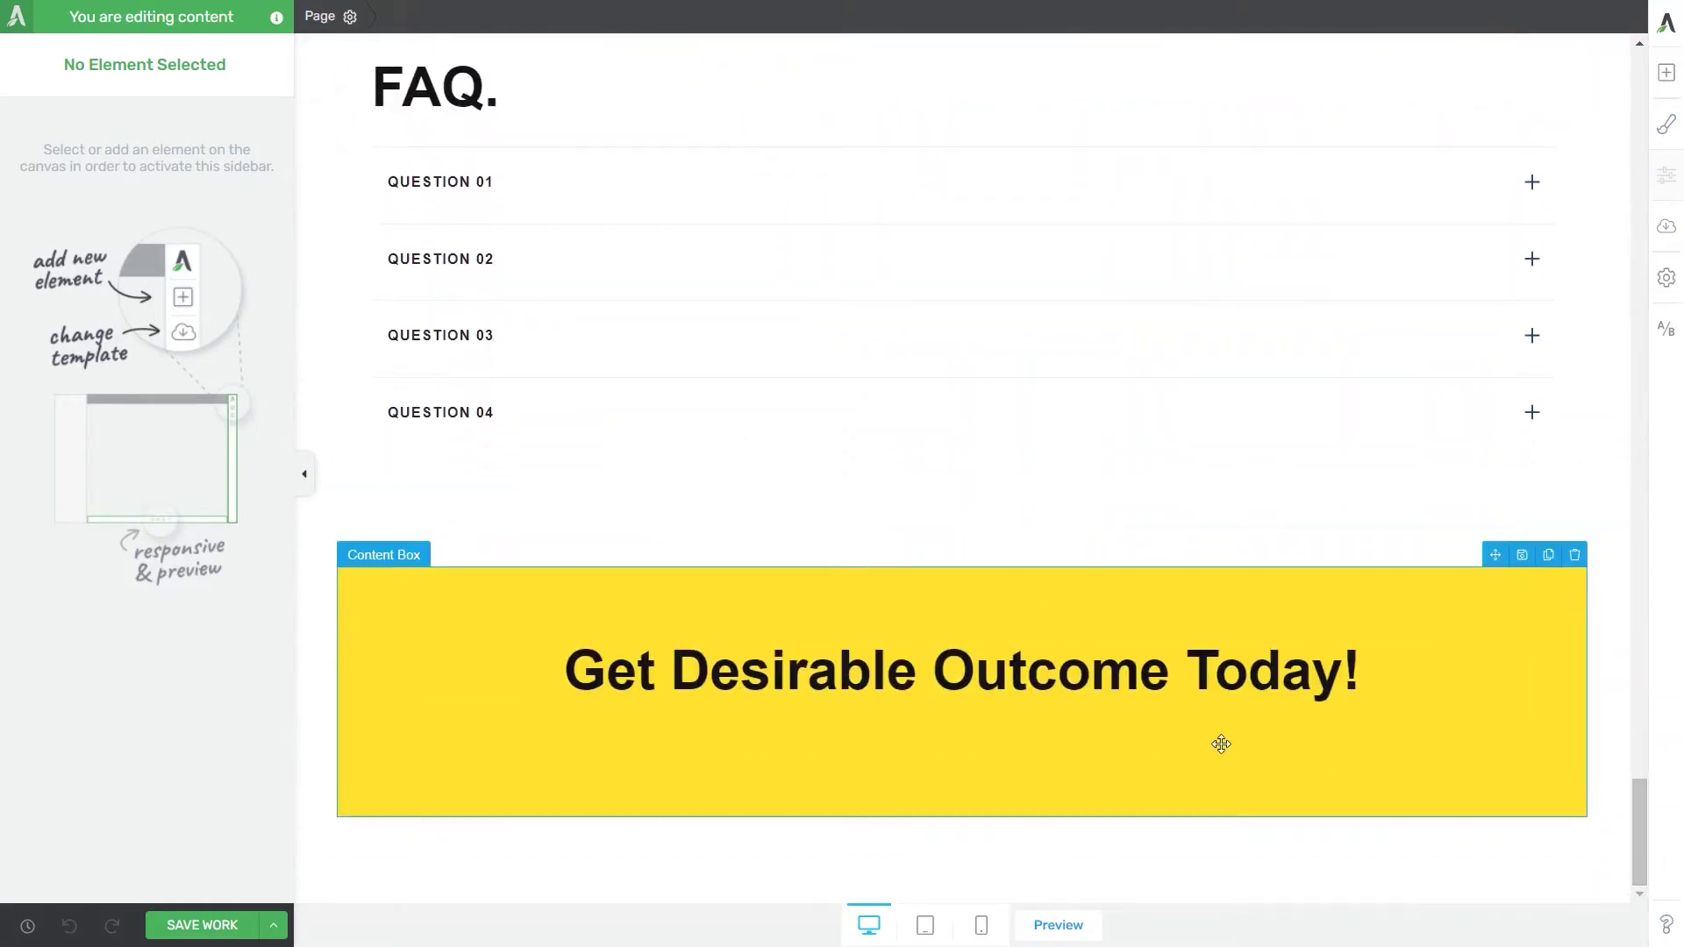
{"action": "left_click", "coordinate": [1666, 72]}
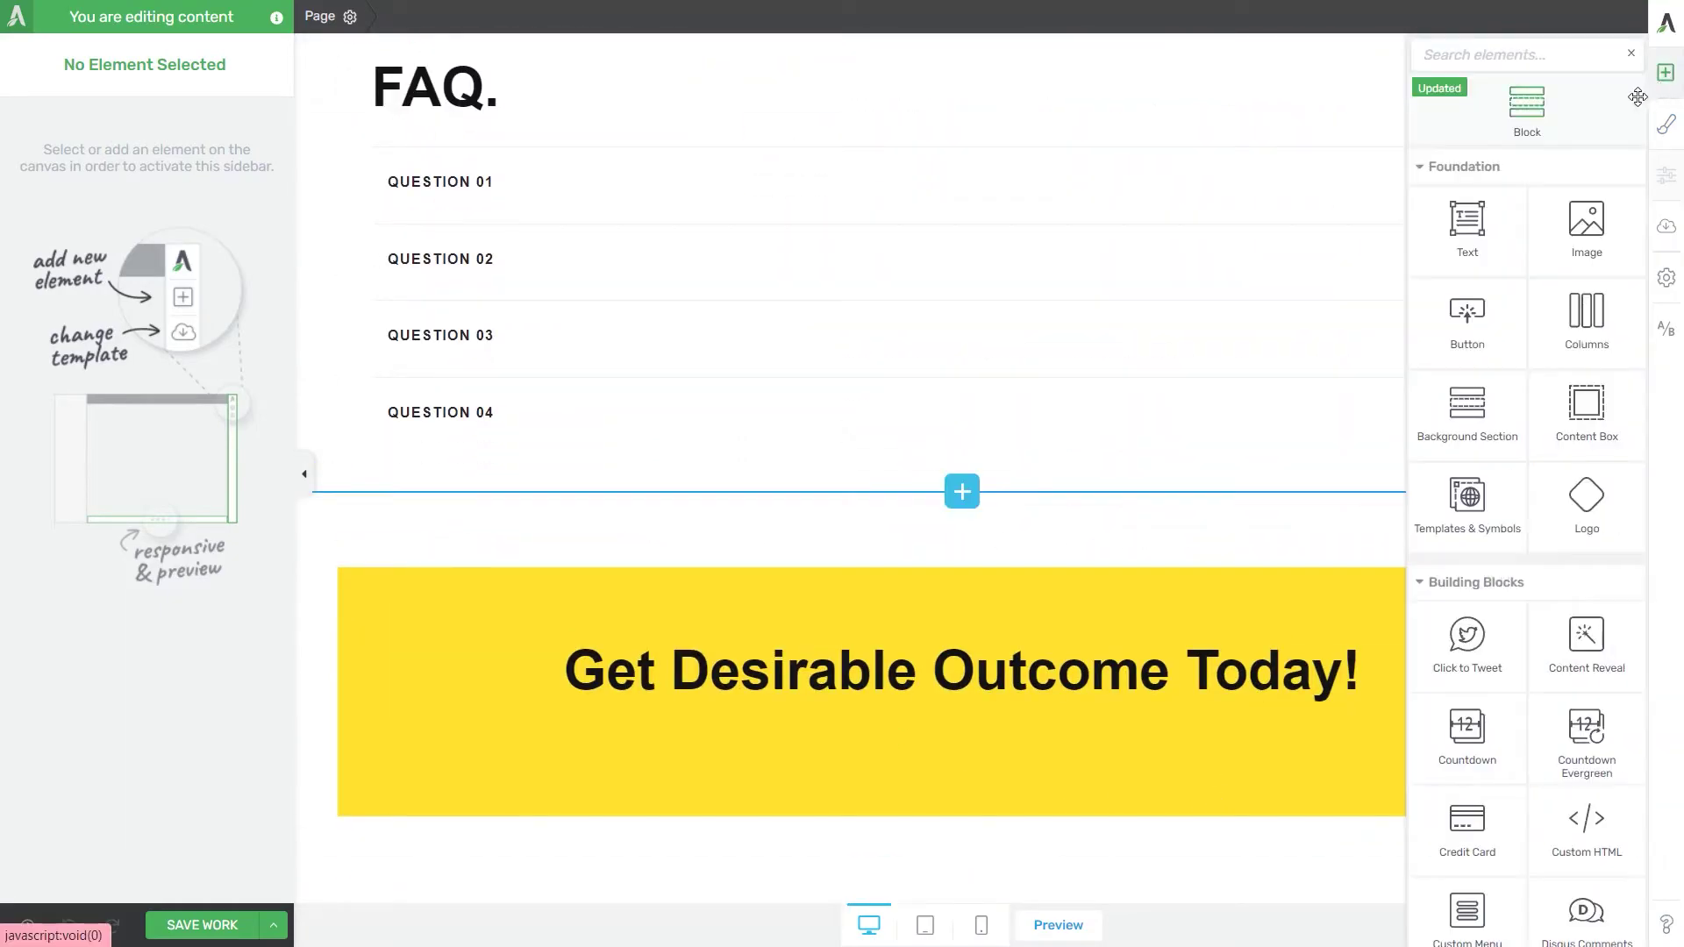
{"action": "scroll", "coordinate": [1482, 351], "scroll_direction": "down", "scroll_amount": 3}
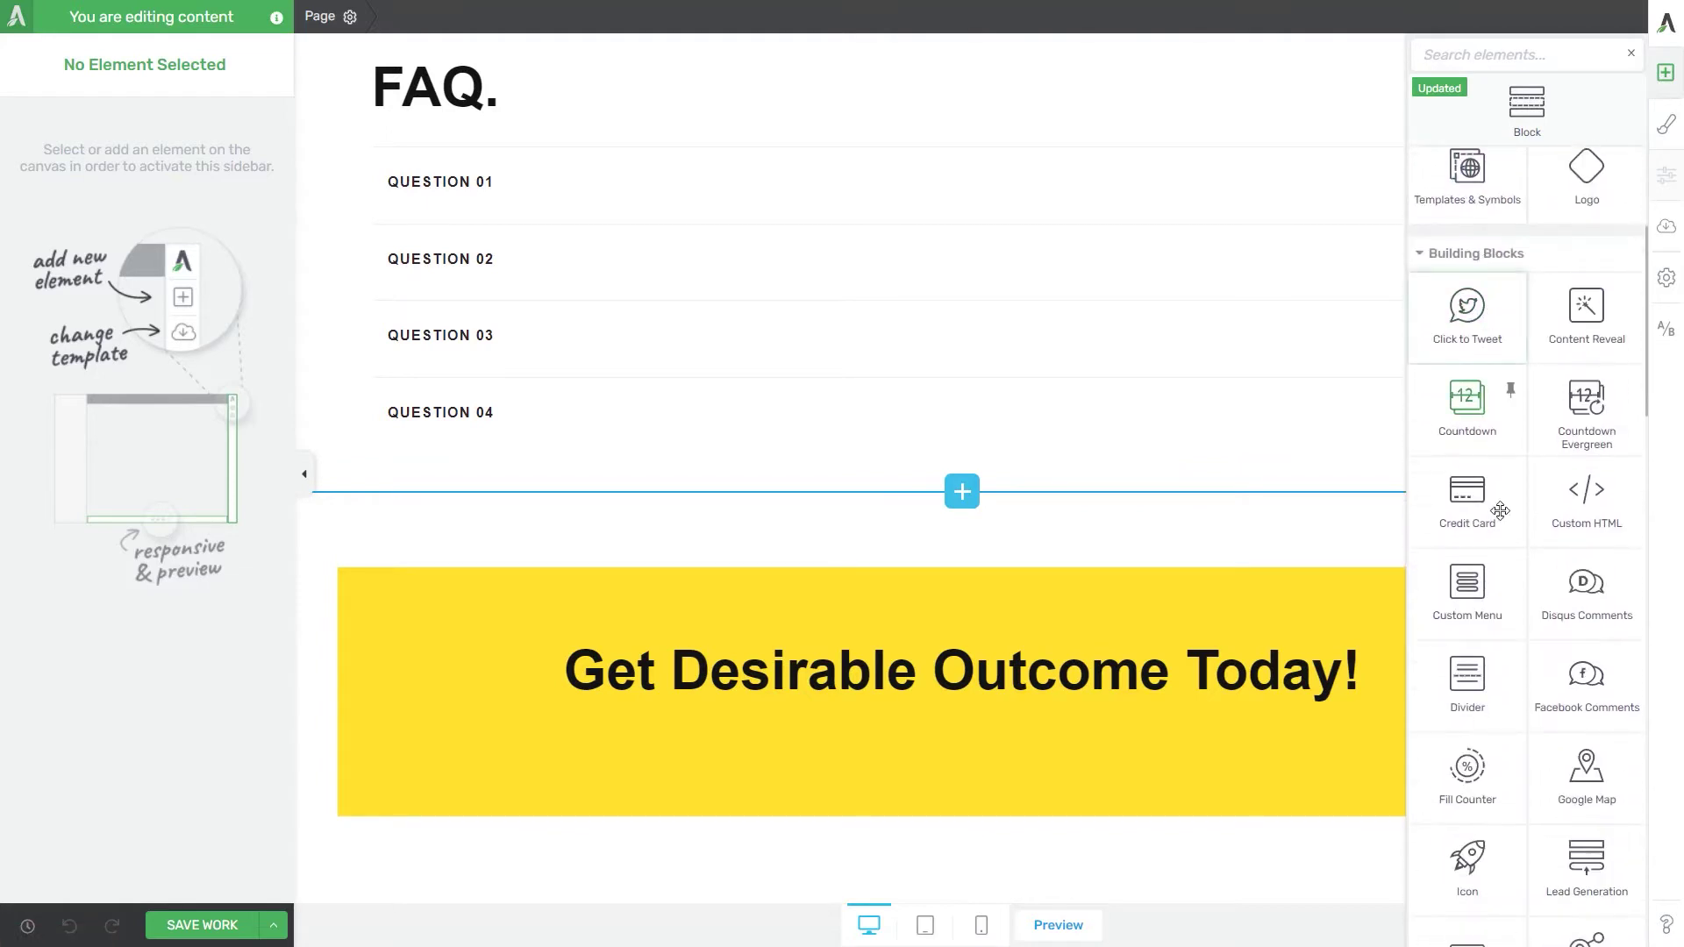
{"action": "left_click_drag", "start_coordinate": [1584, 859], "coordinate": [1059, 699]}
{"action": "left_click", "coordinate": [601, 303]}
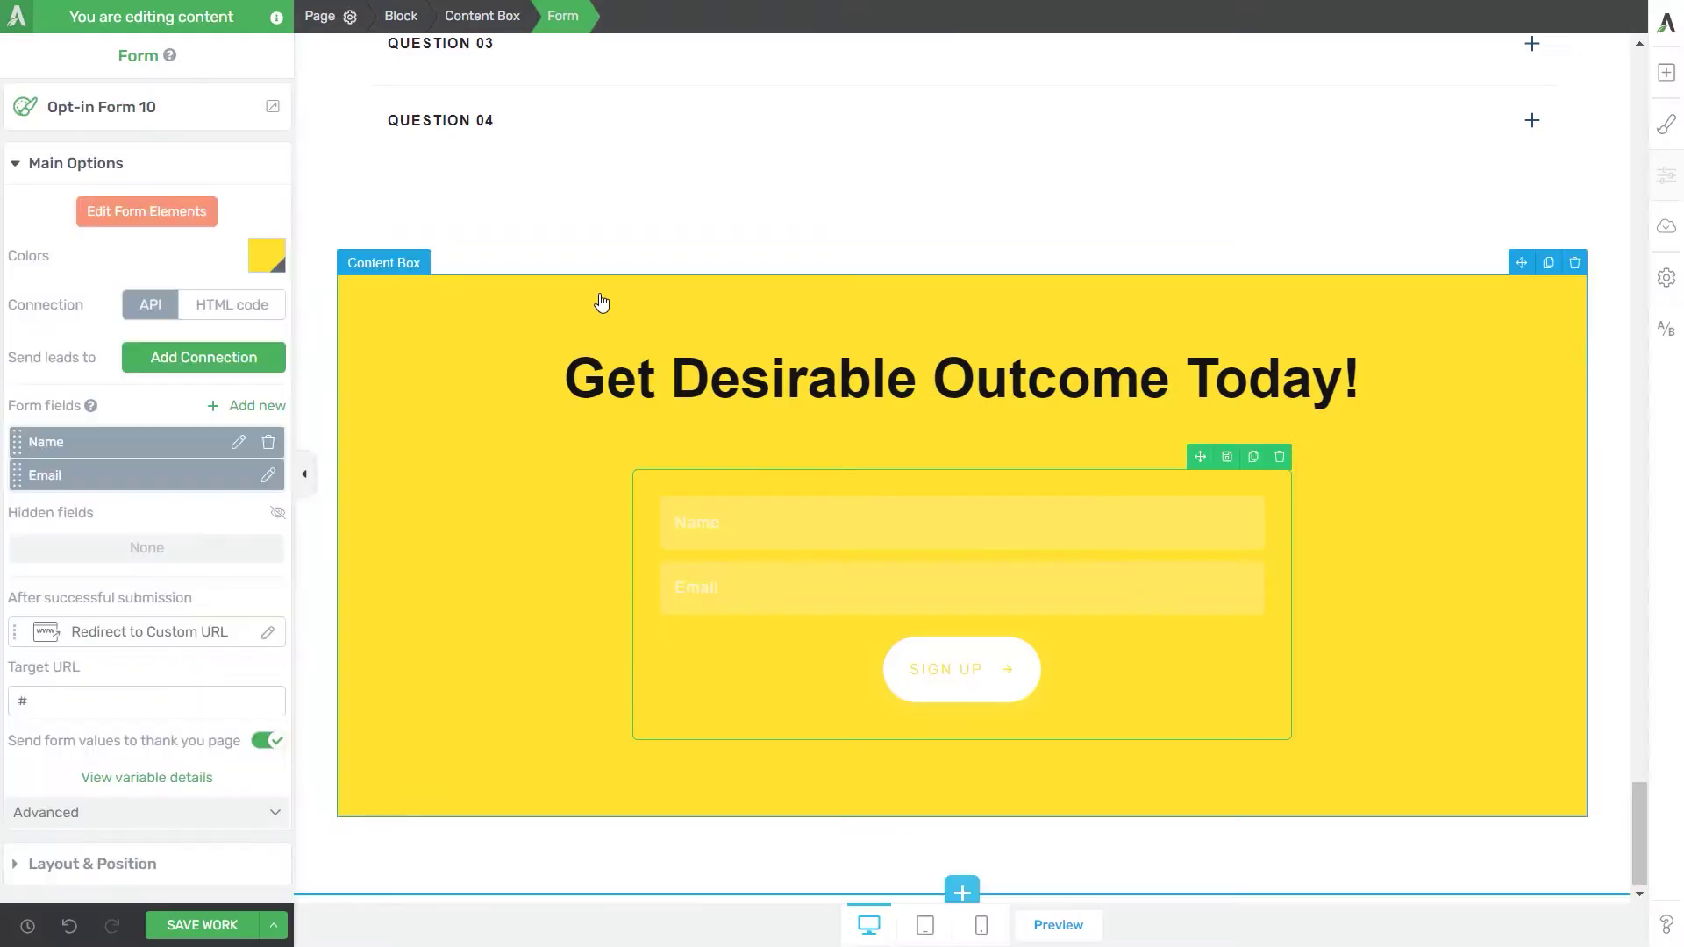
Change the opt-in form's color to the Accent Tone theme color
{"action": "left_click", "coordinate": [267, 257]}
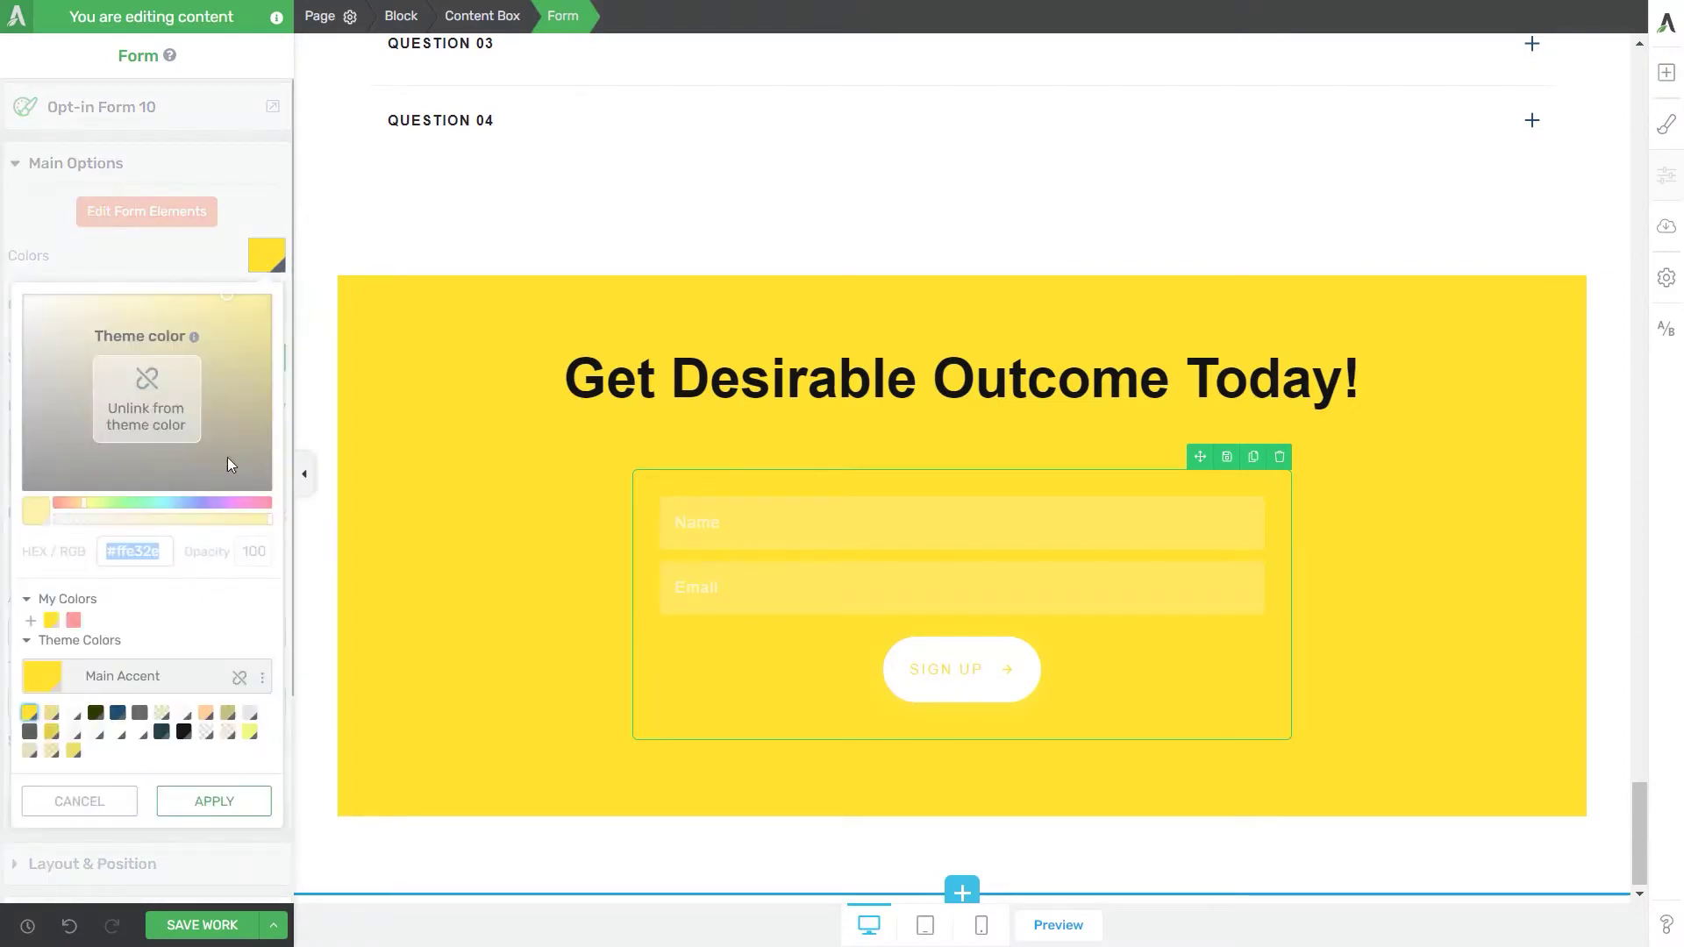
{"action": "left_click", "coordinate": [206, 712]}
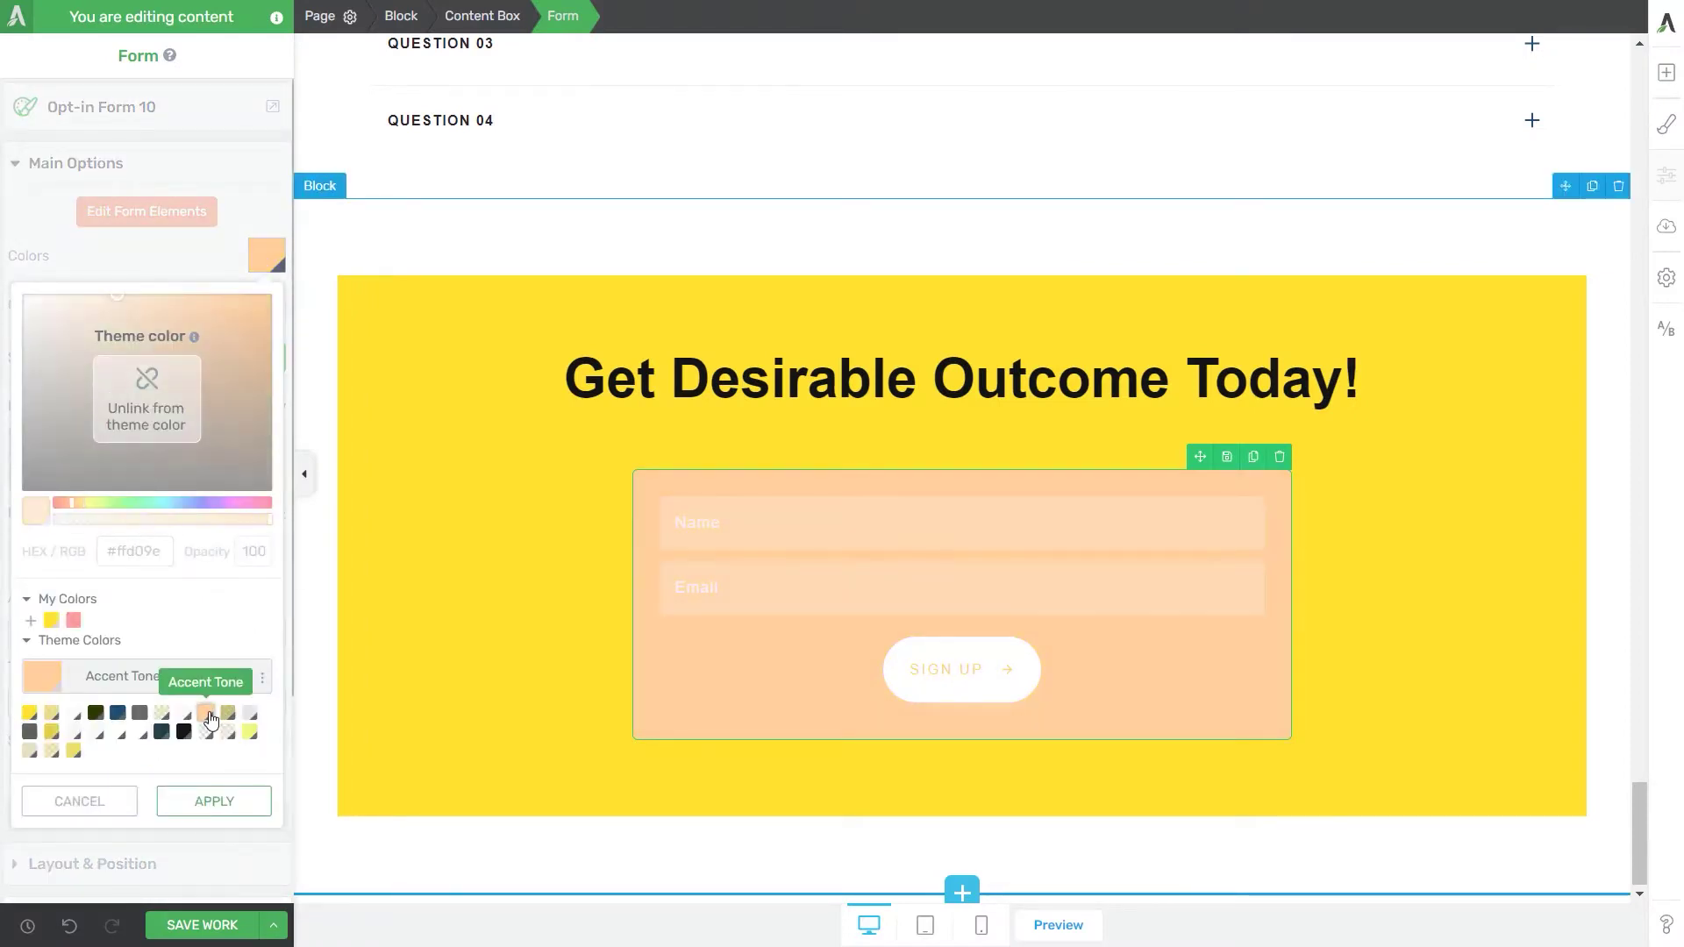
{"action": "left_click", "coordinate": [238, 800]}
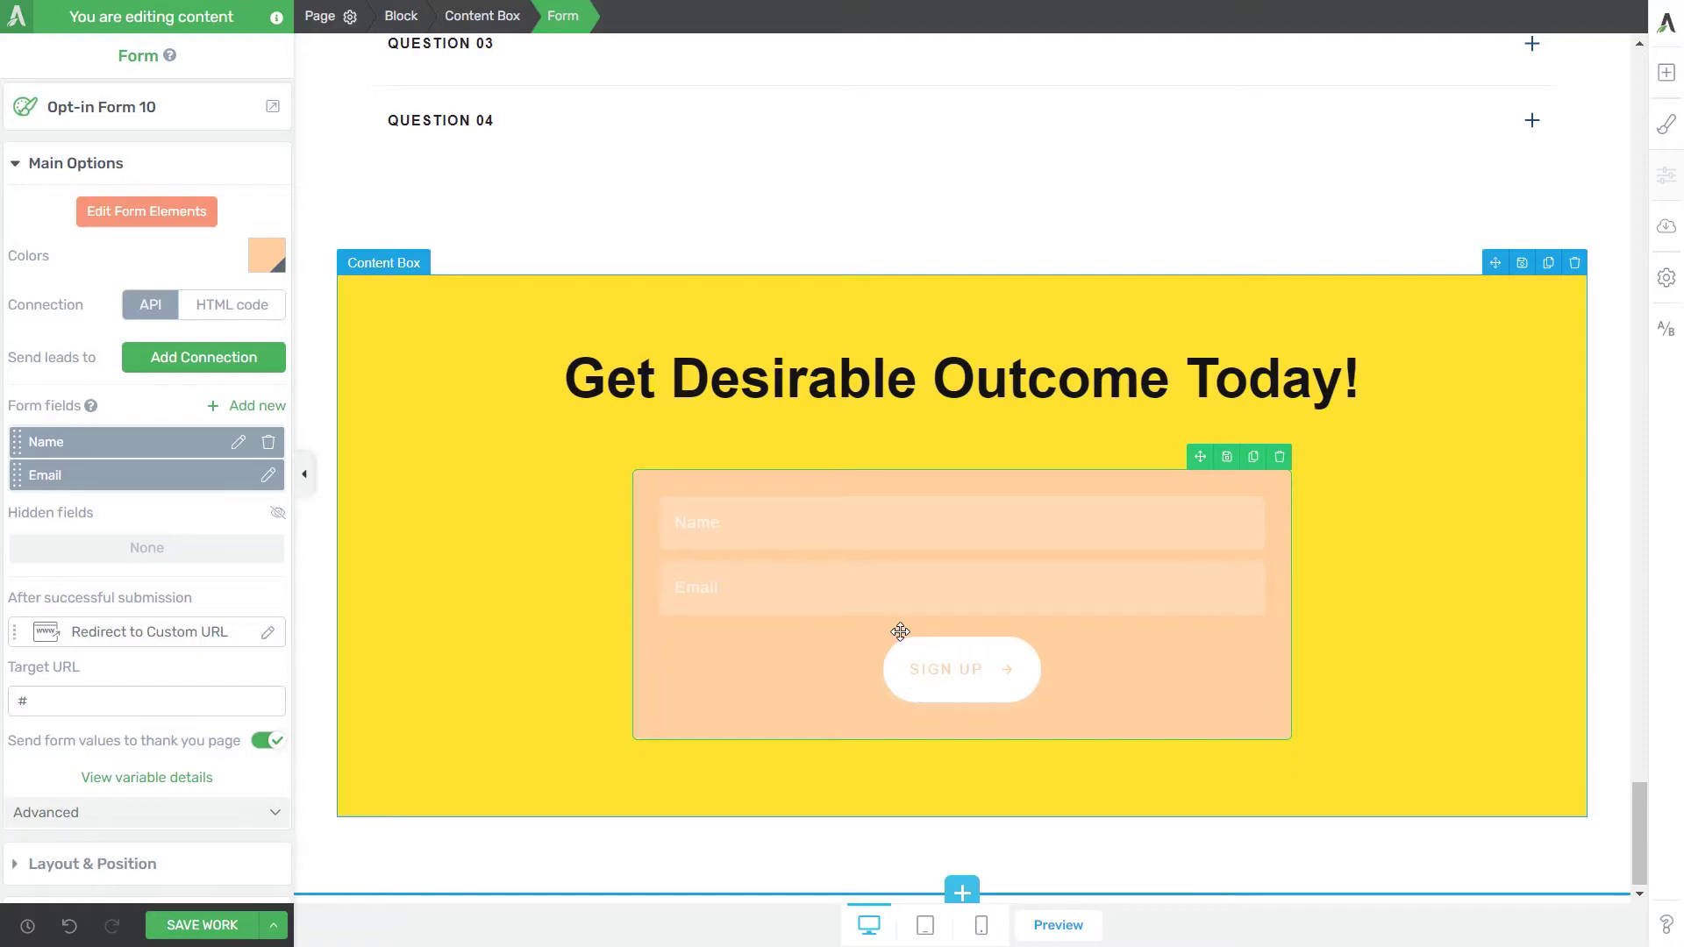
Connect the form to ActiveCampaign with the Product Test mailing list and the June Text form test form
{"action": "left_click", "coordinate": [184, 364]}
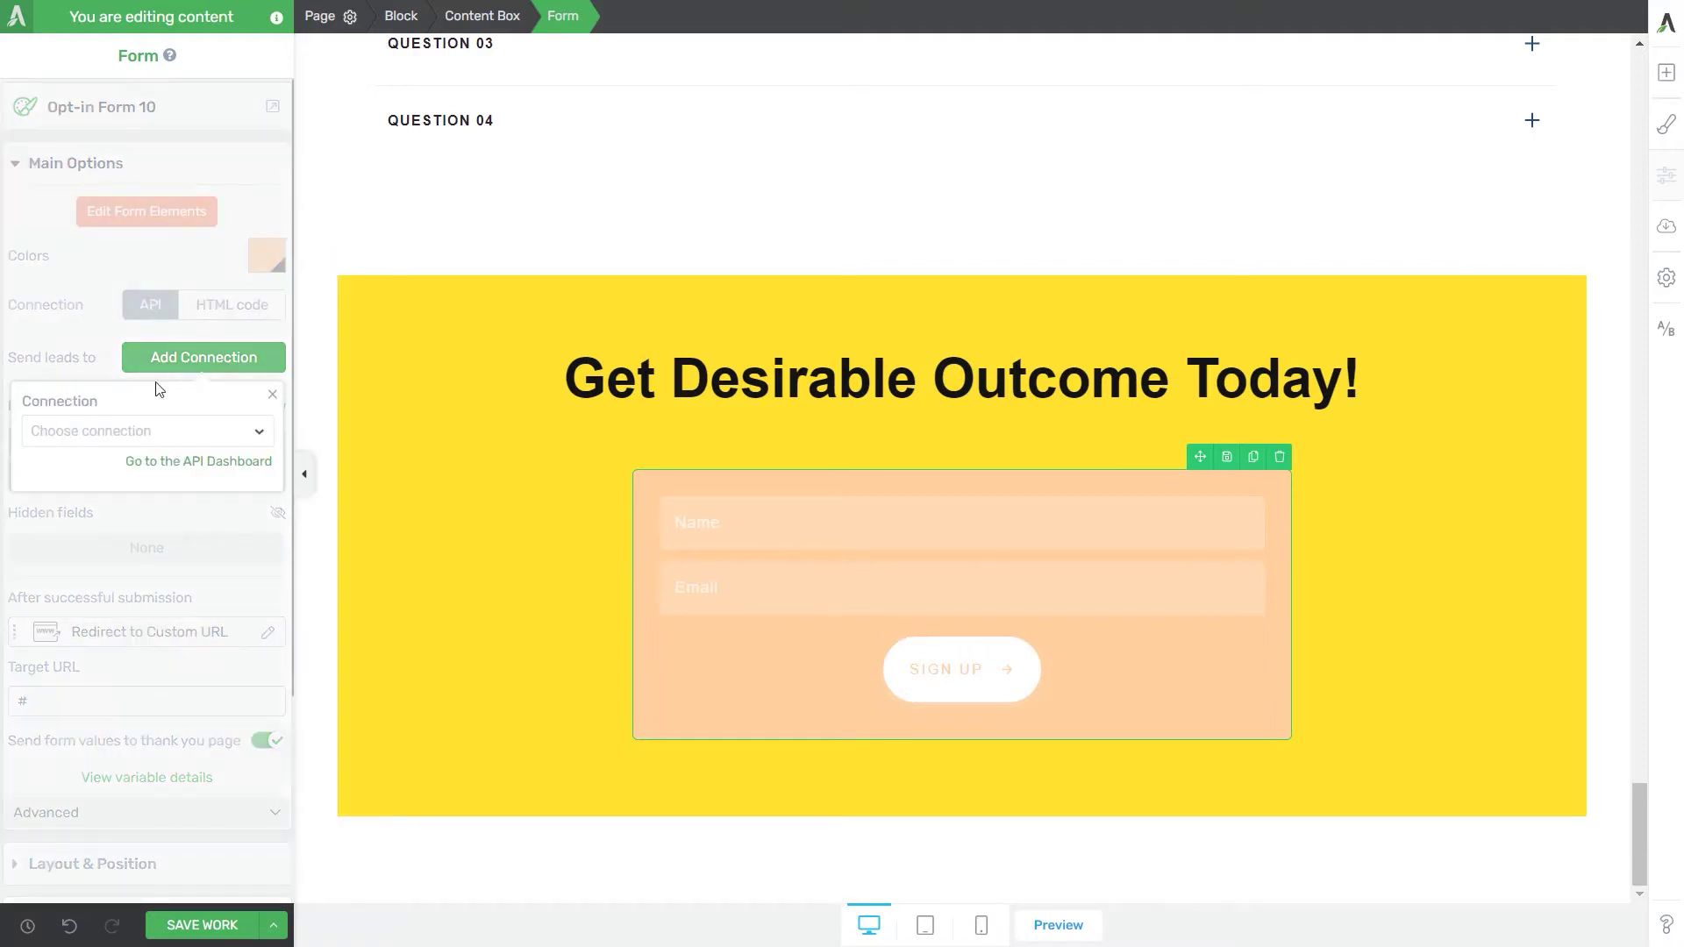
{"action": "left_click", "coordinate": [117, 434]}
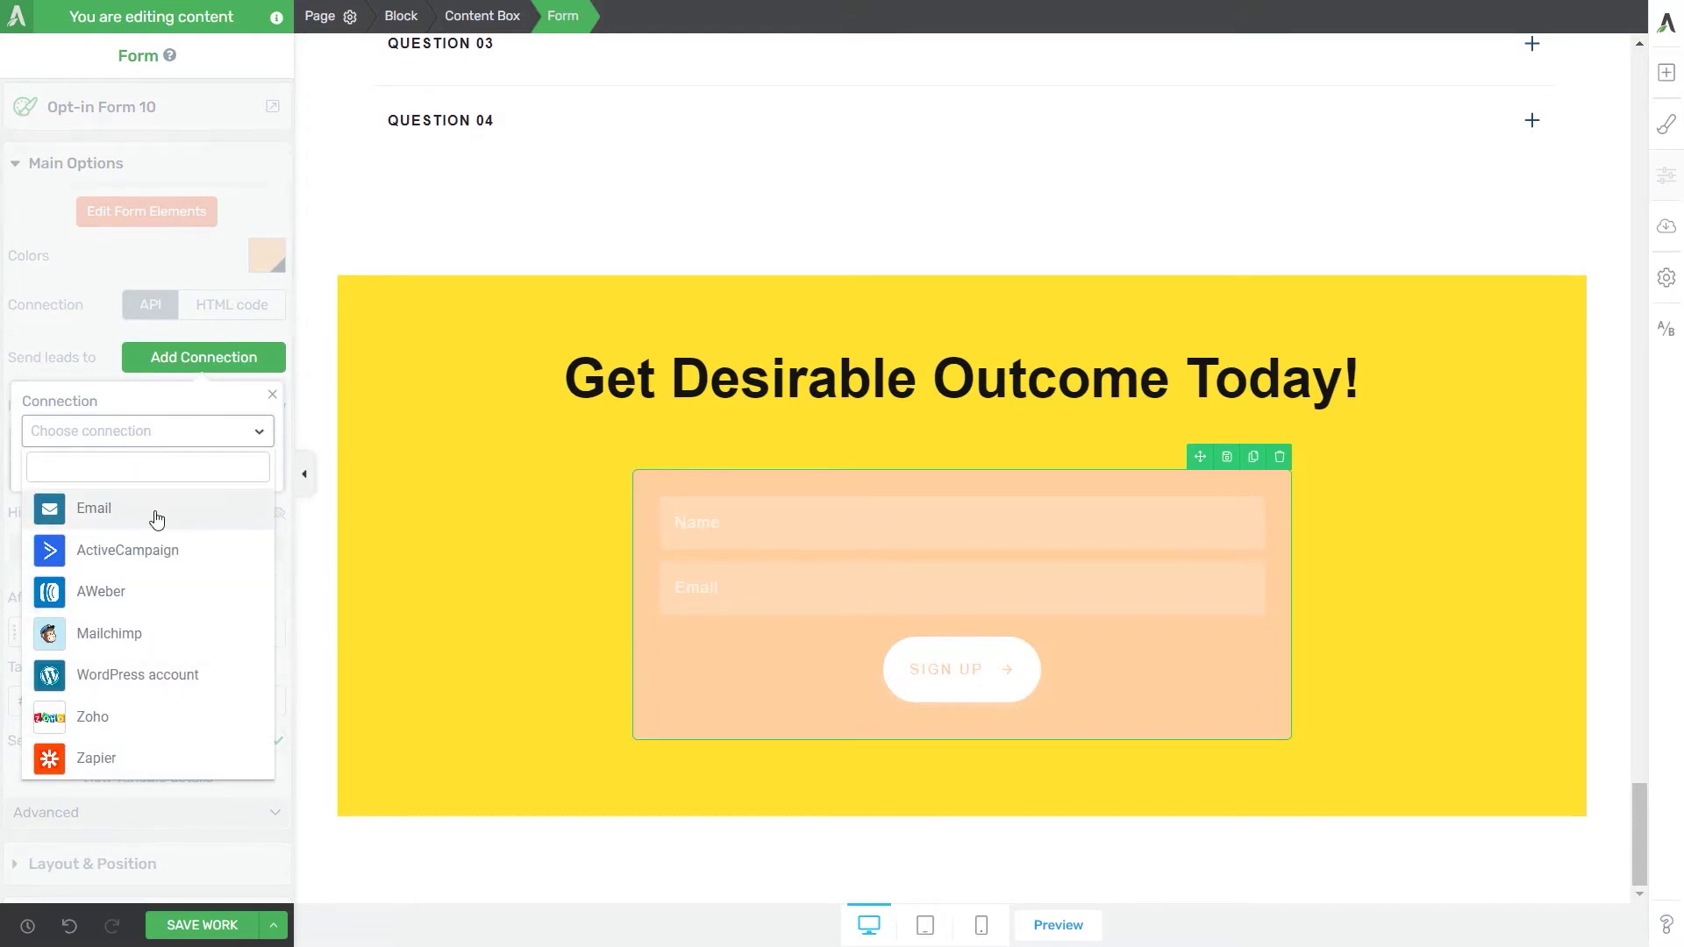
{"action": "left_click", "coordinate": [144, 542]}
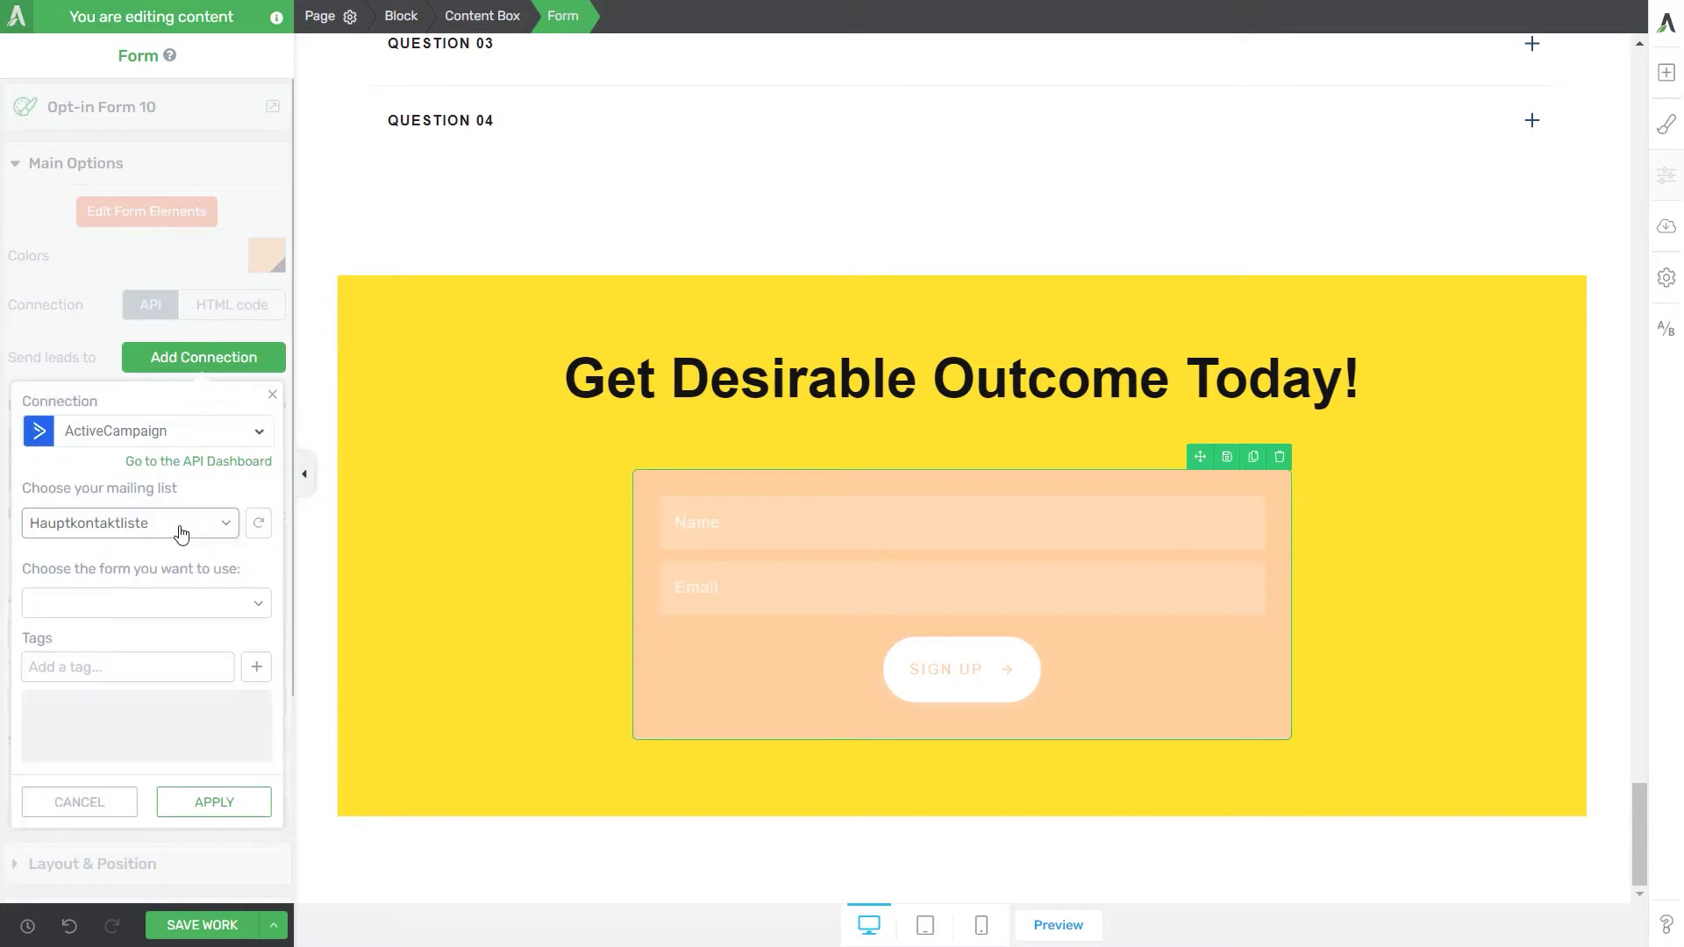
{"action": "left_click", "coordinate": [180, 532]}
{"action": "left_click", "coordinate": [153, 569]}
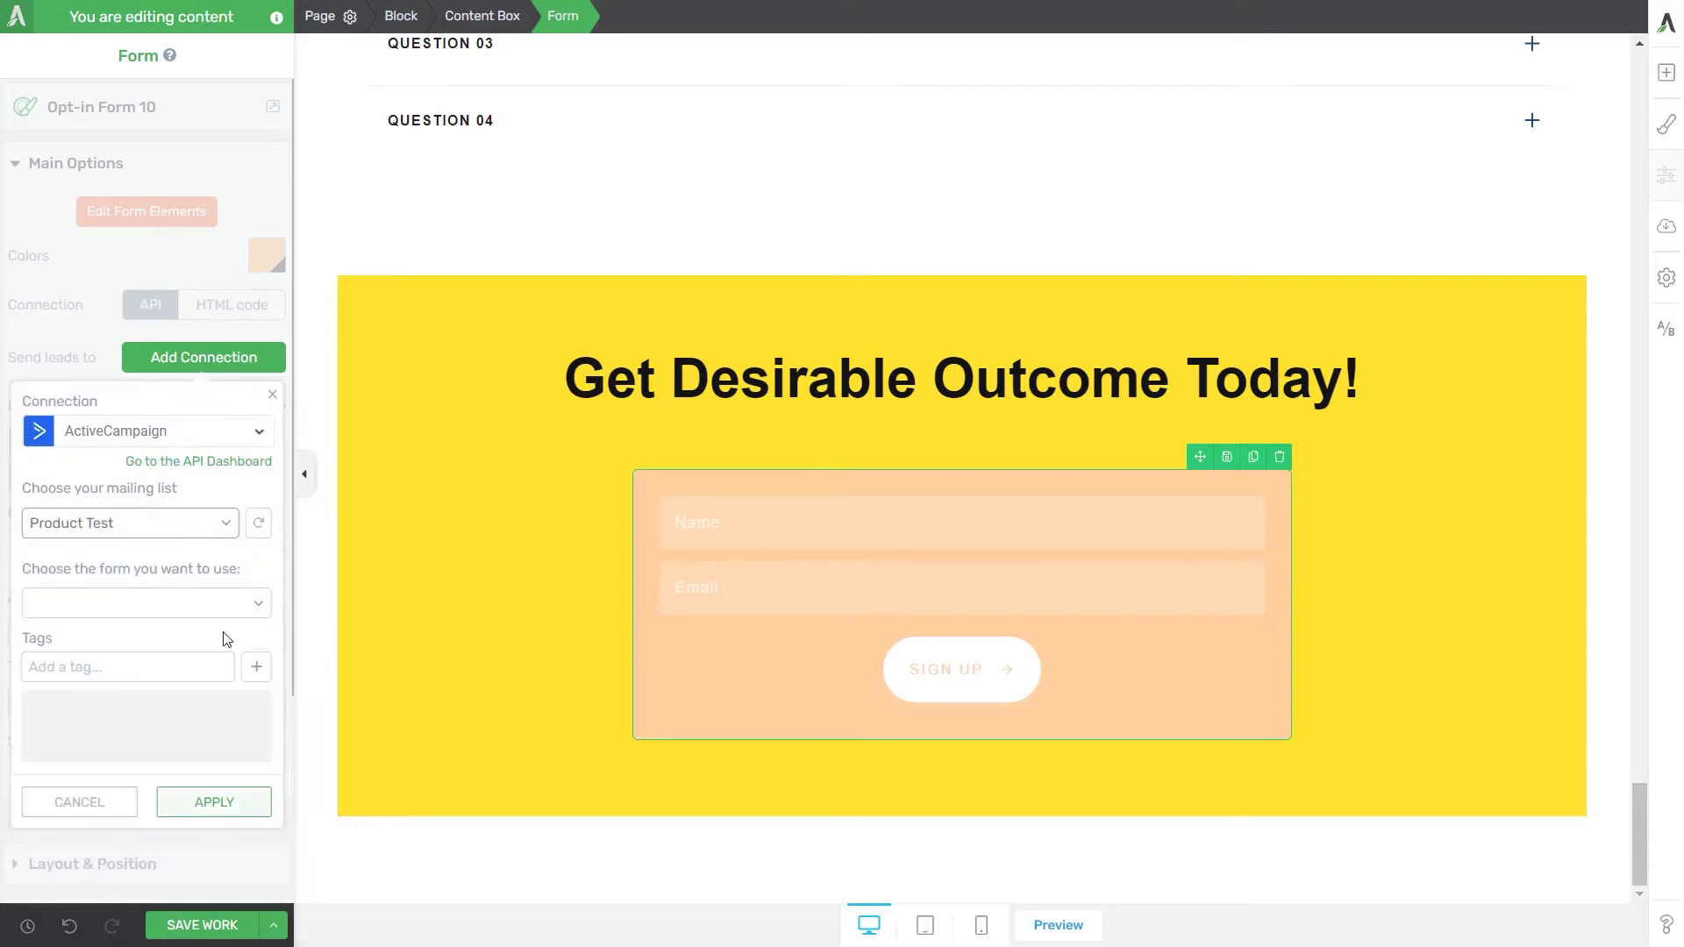
{"action": "left_click", "coordinate": [225, 603]}
{"action": "left_click", "coordinate": [196, 665]}
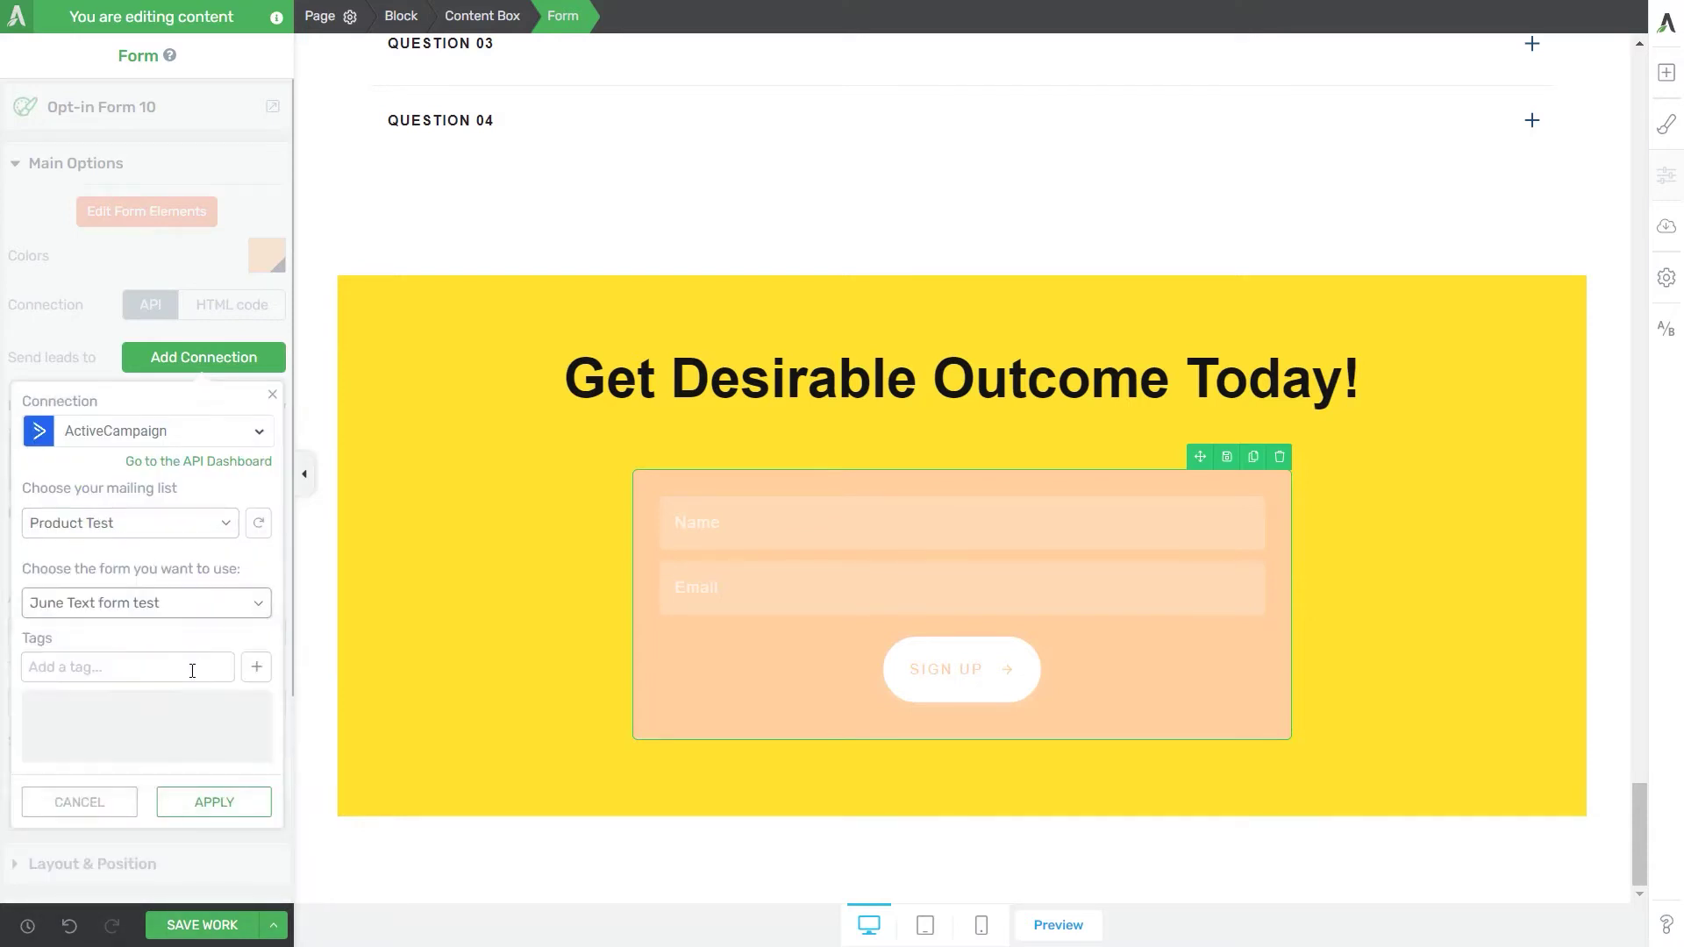
{"action": "left_click", "coordinate": [189, 816]}
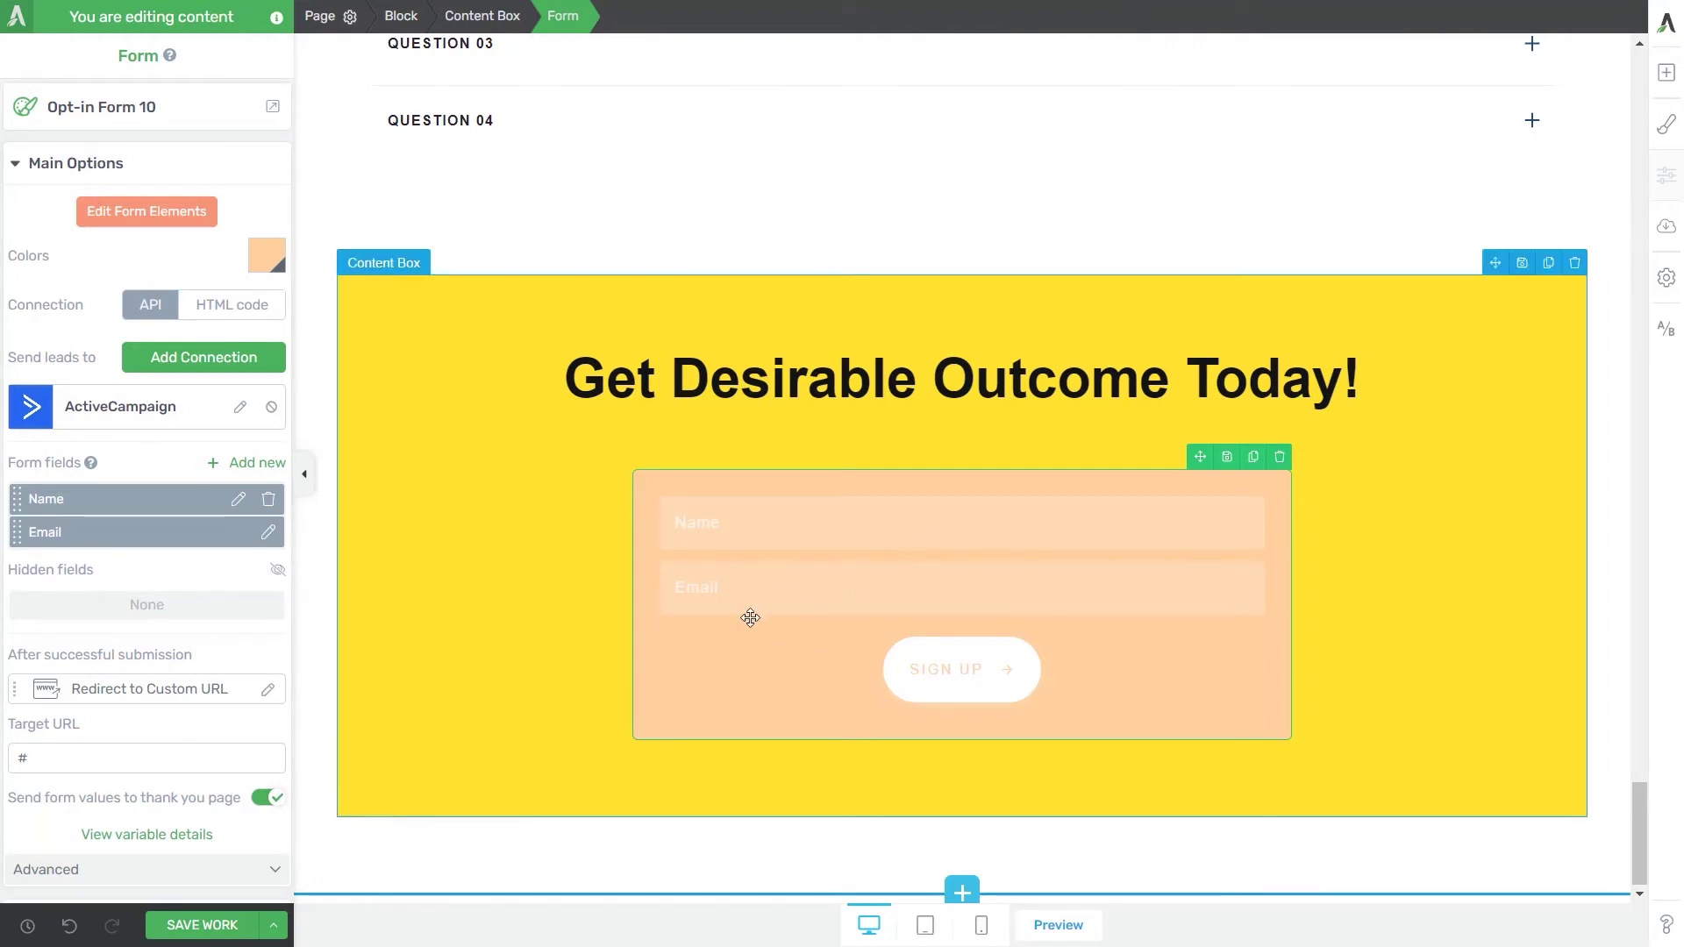
Add a Text field to the form with Nickname as both its name and placeholder
{"action": "left_click", "coordinate": [249, 467]}
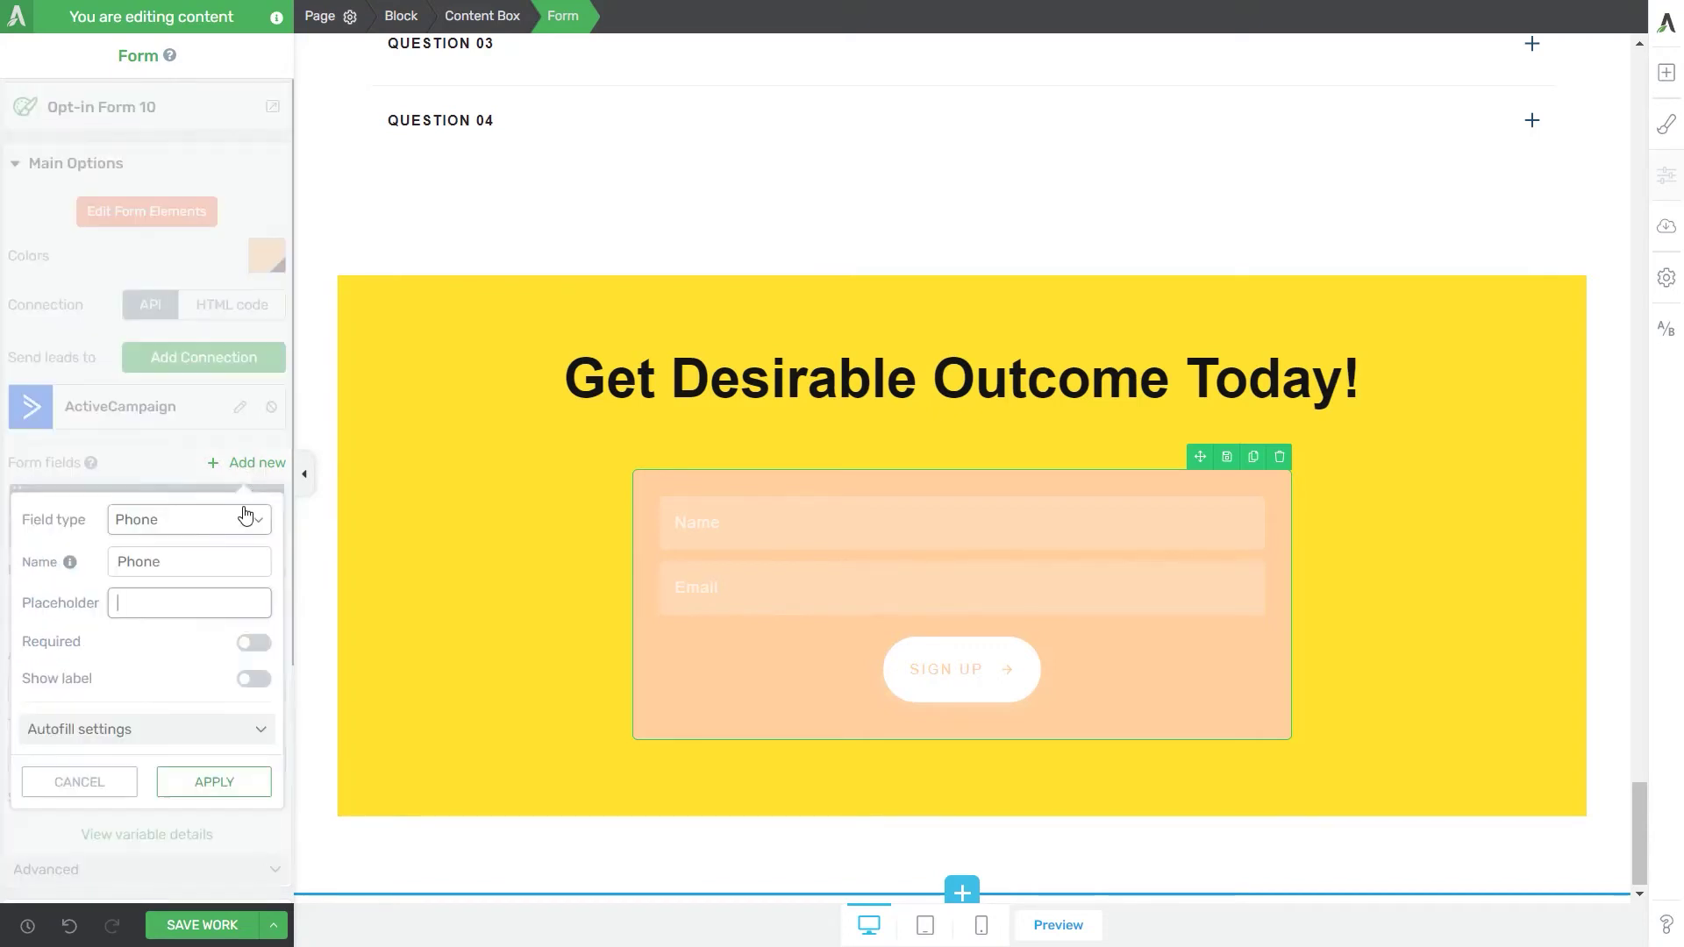
{"action": "left_click", "coordinate": [240, 520]}
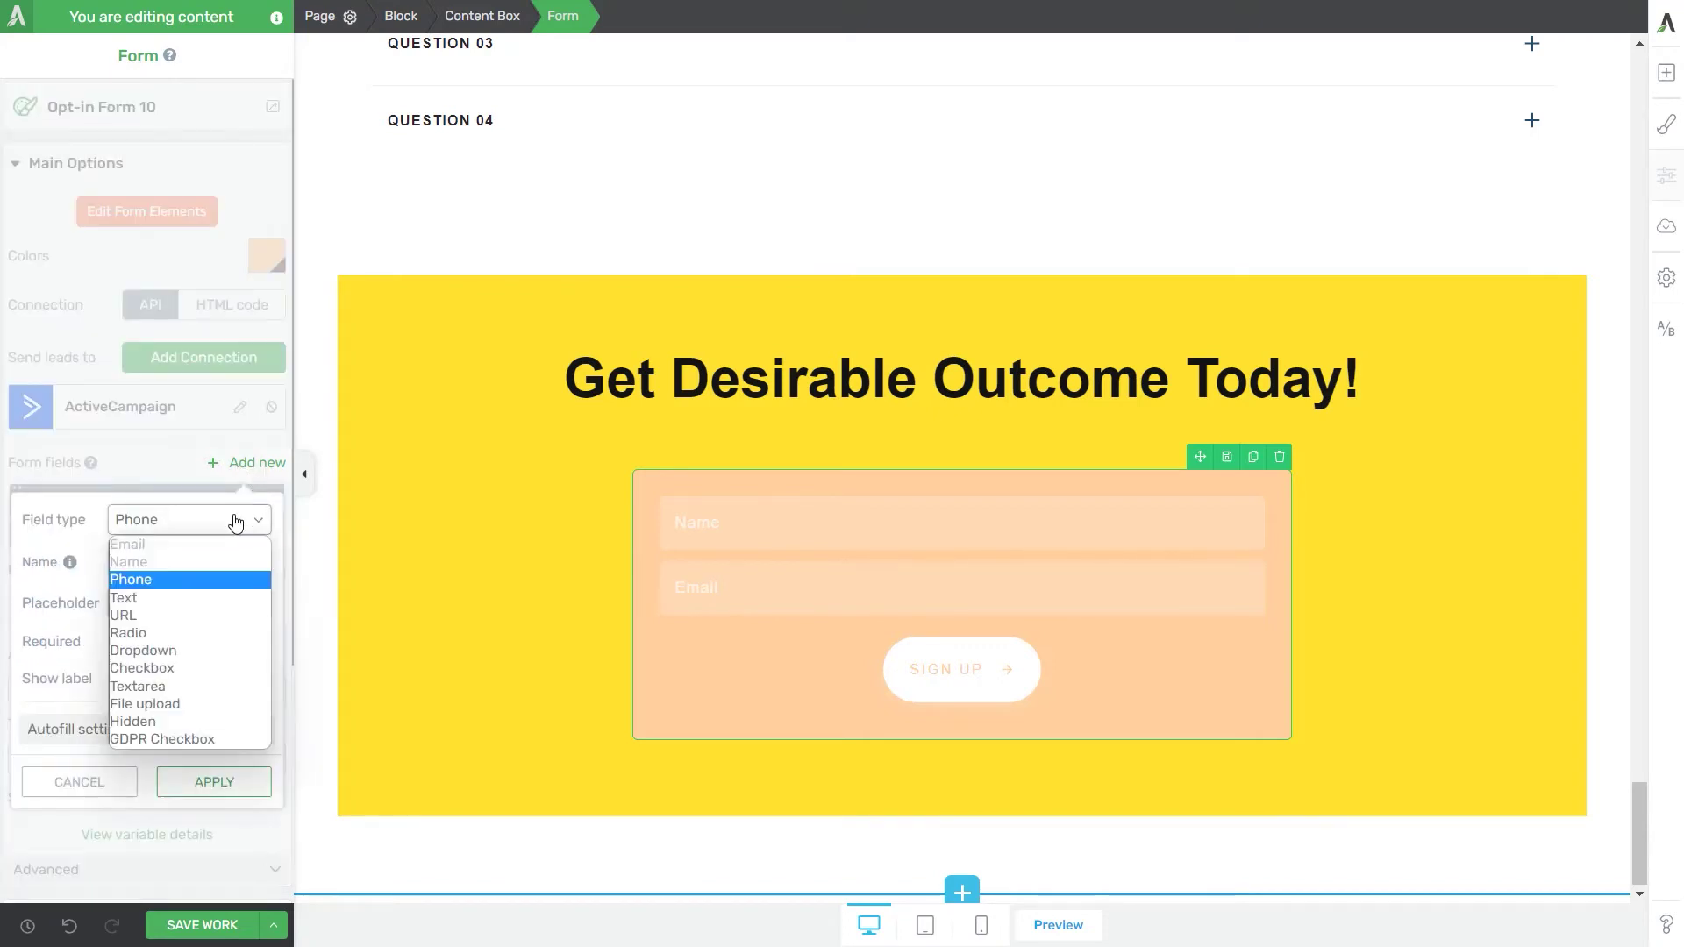
{"action": "left_click", "coordinate": [170, 597]}
{"action": "double_click", "coordinate": [133, 562]}
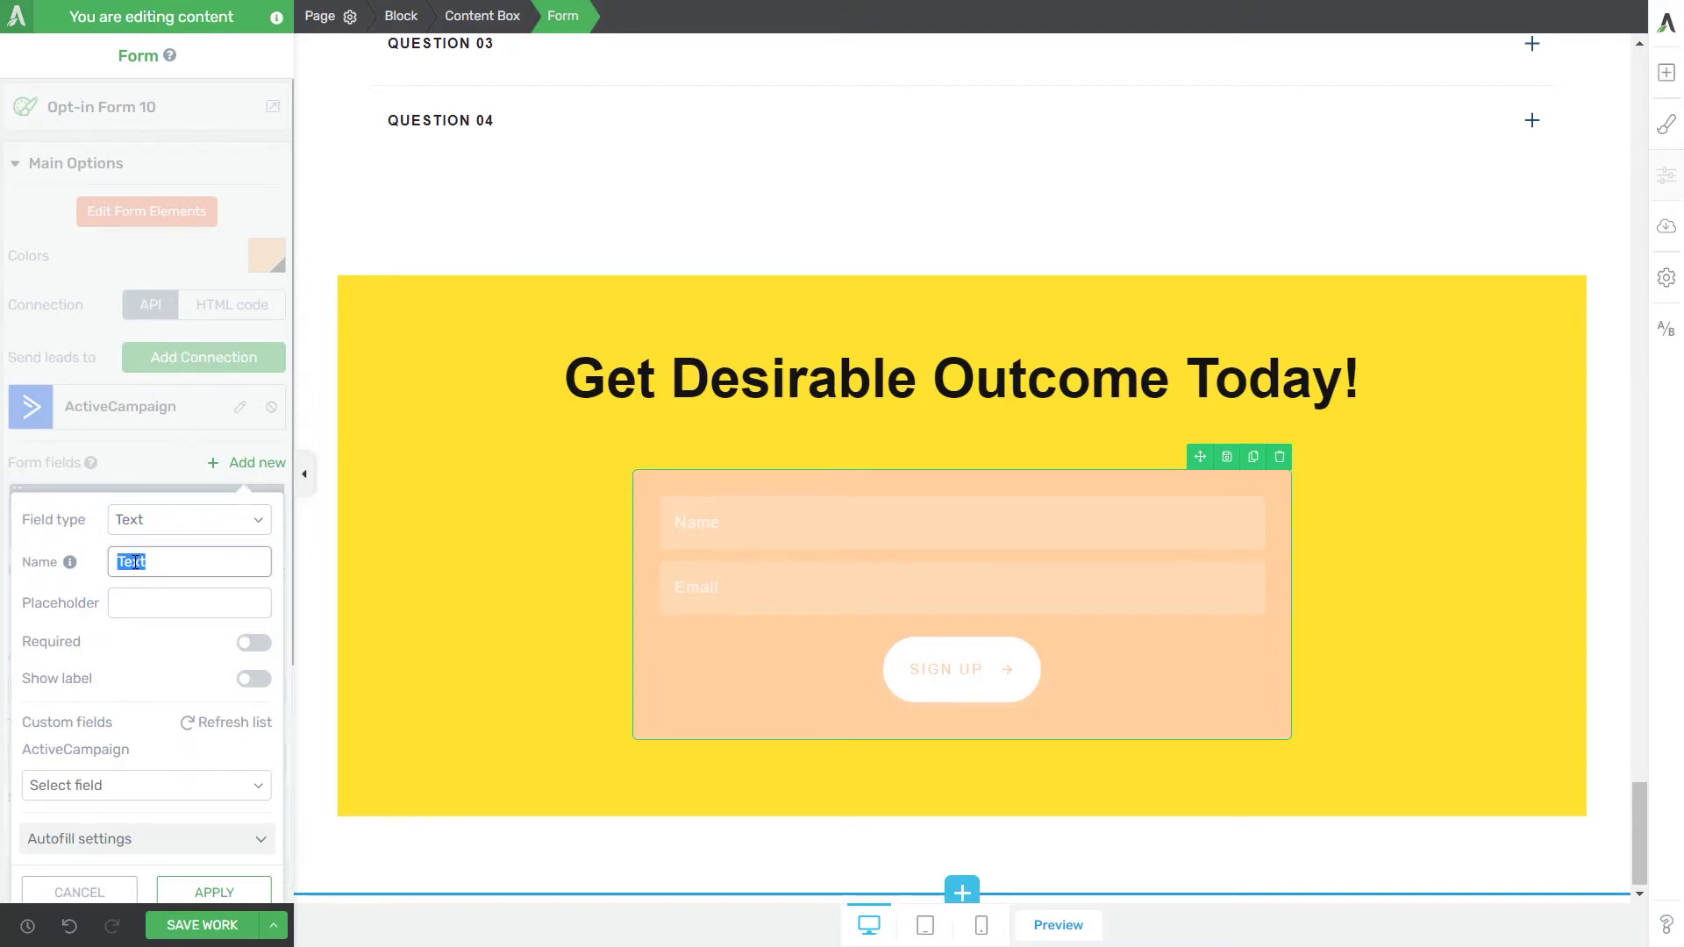
{"action": "type", "text": "Nickname"}
{"action": "double_click", "coordinate": [135, 562]}
{"action": "key", "text": "ctrl+c"}
{"action": "left_click", "coordinate": [147, 602]}
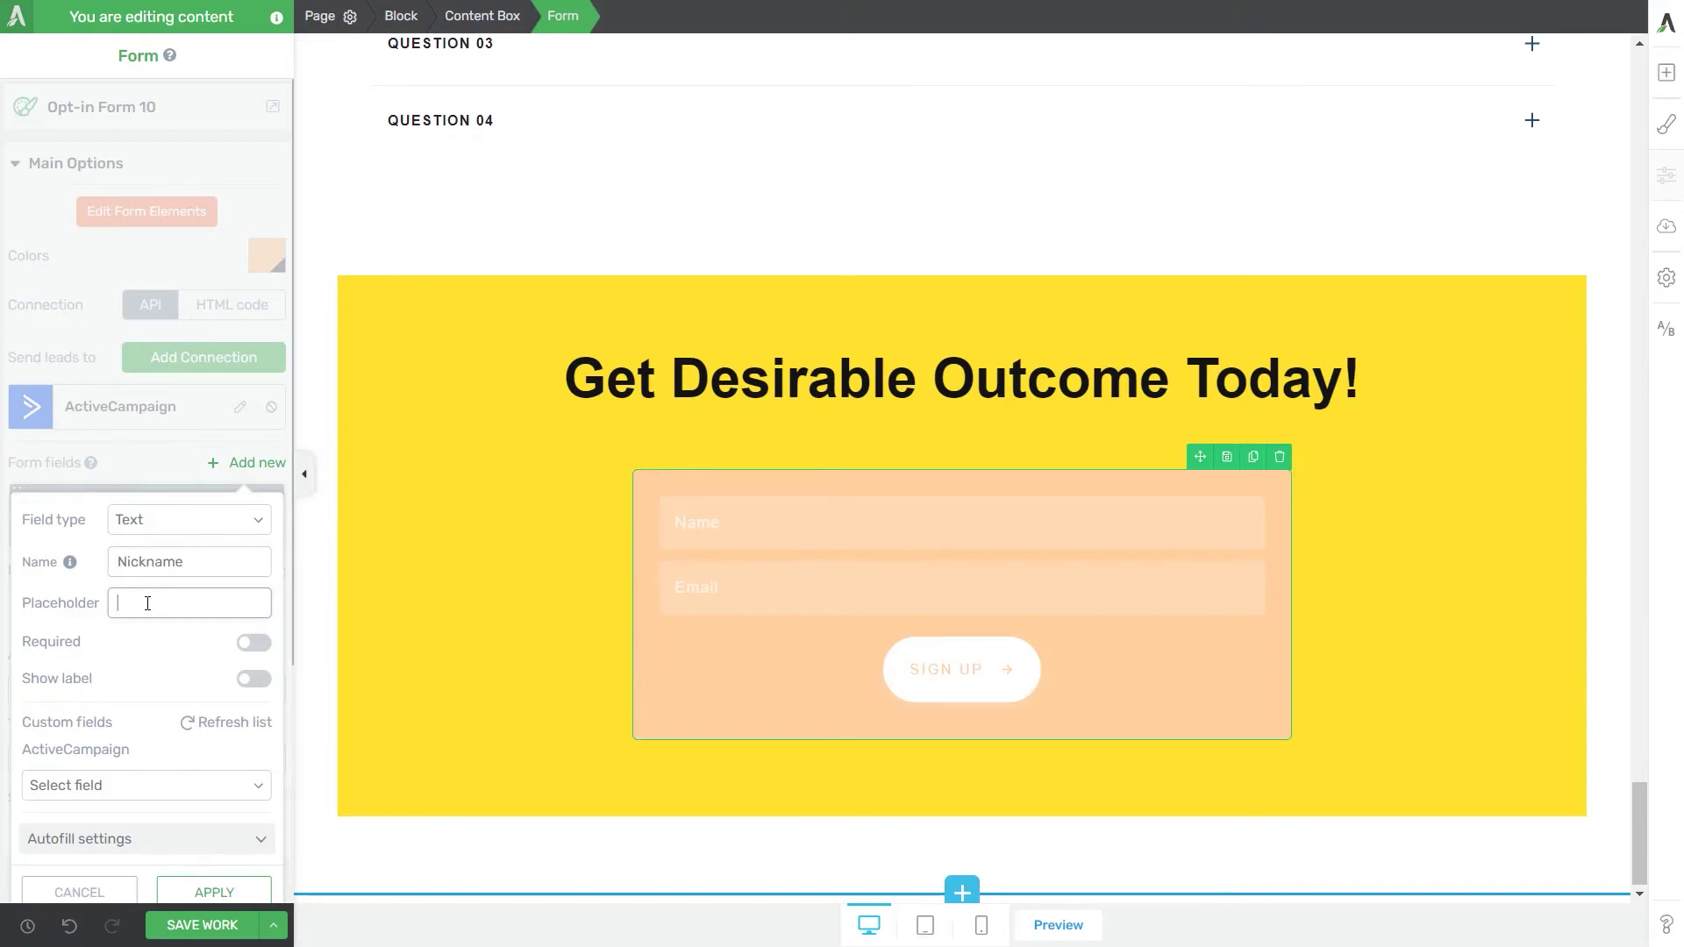
{"action": "key", "text": "ctrl+v"}
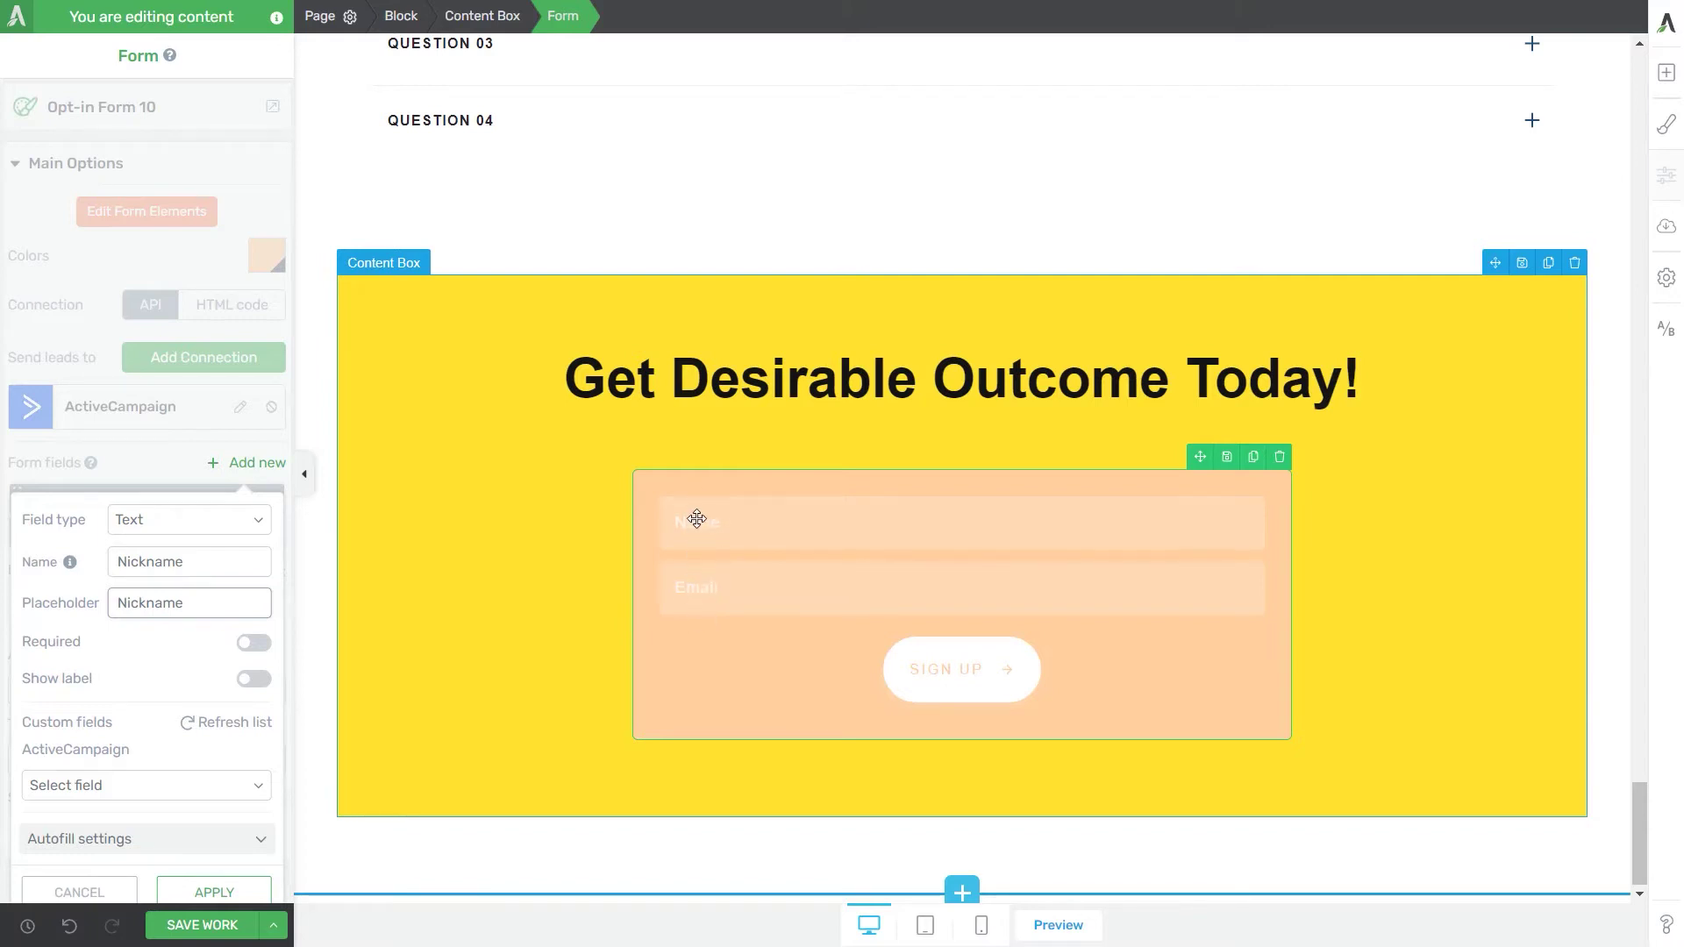
{"action": "left_click", "coordinate": [211, 890]}
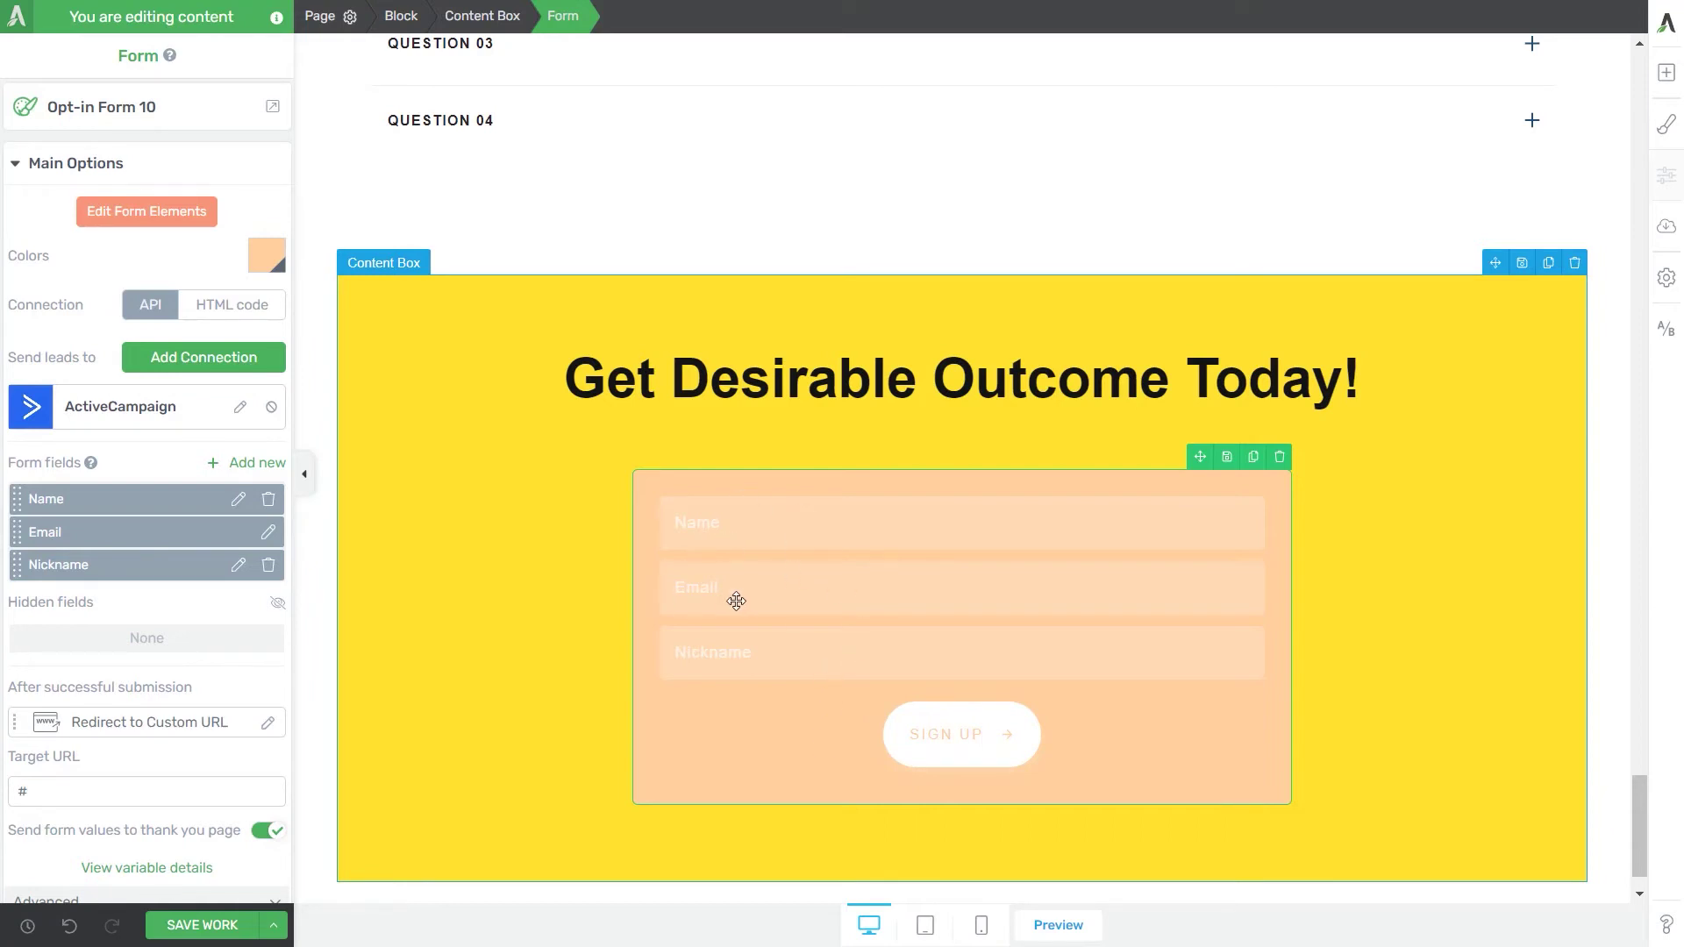
Set the Name field to autofill from User Data with Wordpress User Public Name
{"action": "left_click", "coordinate": [239, 500]}
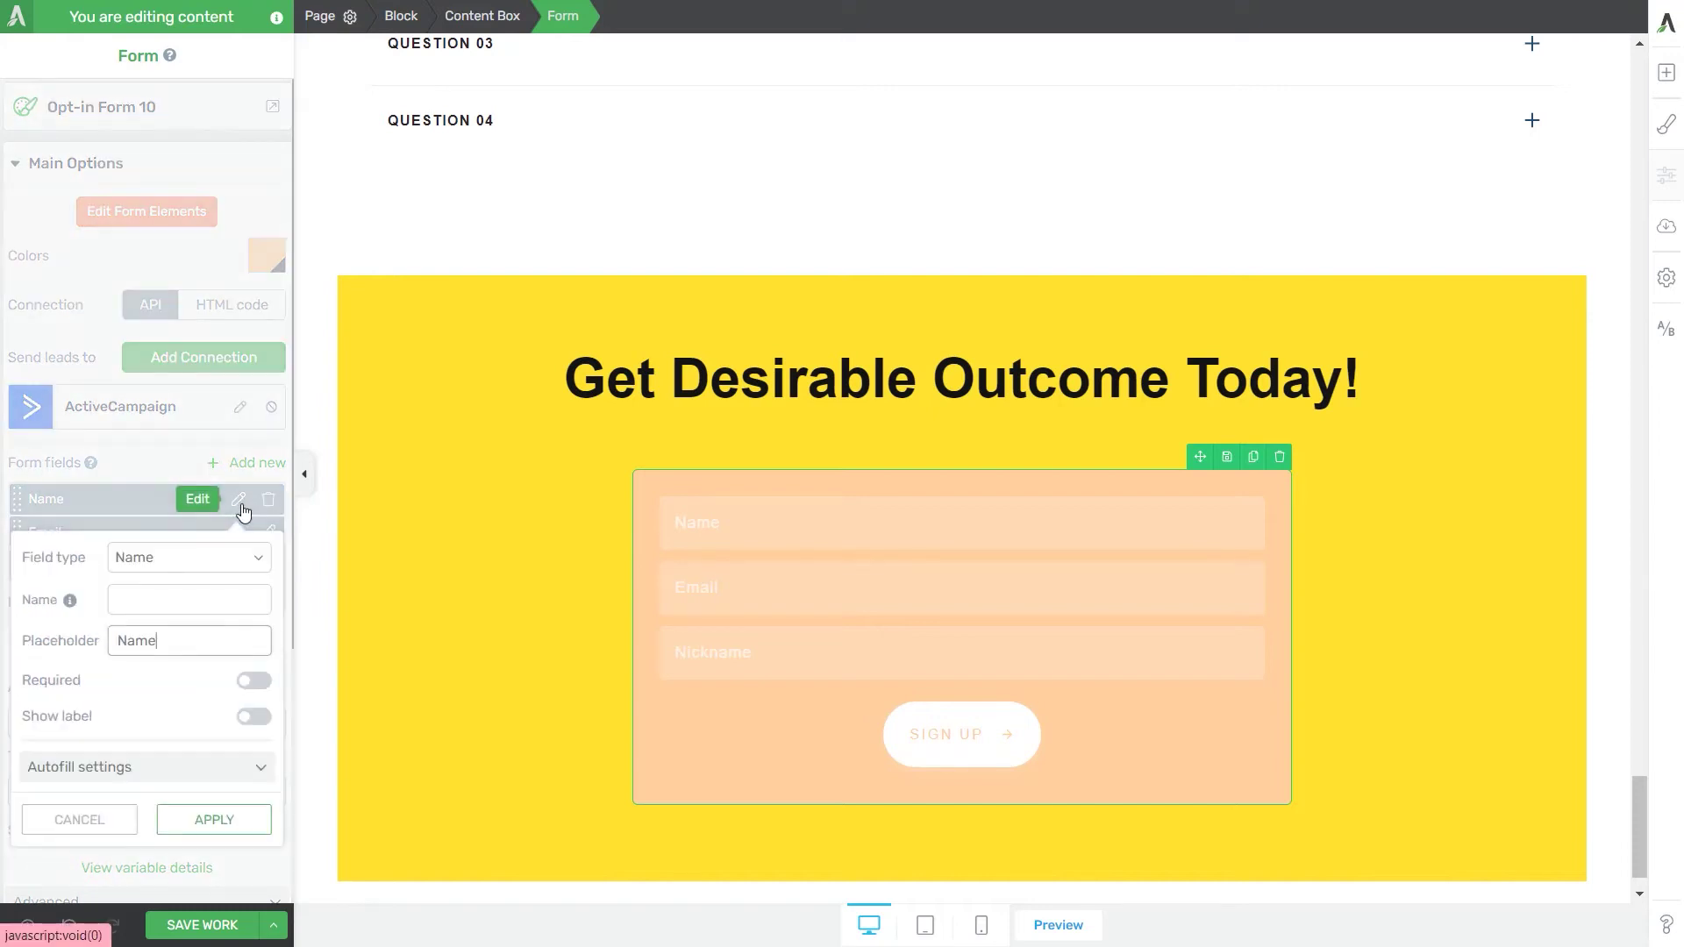
{"action": "left_click", "coordinate": [214, 766]}
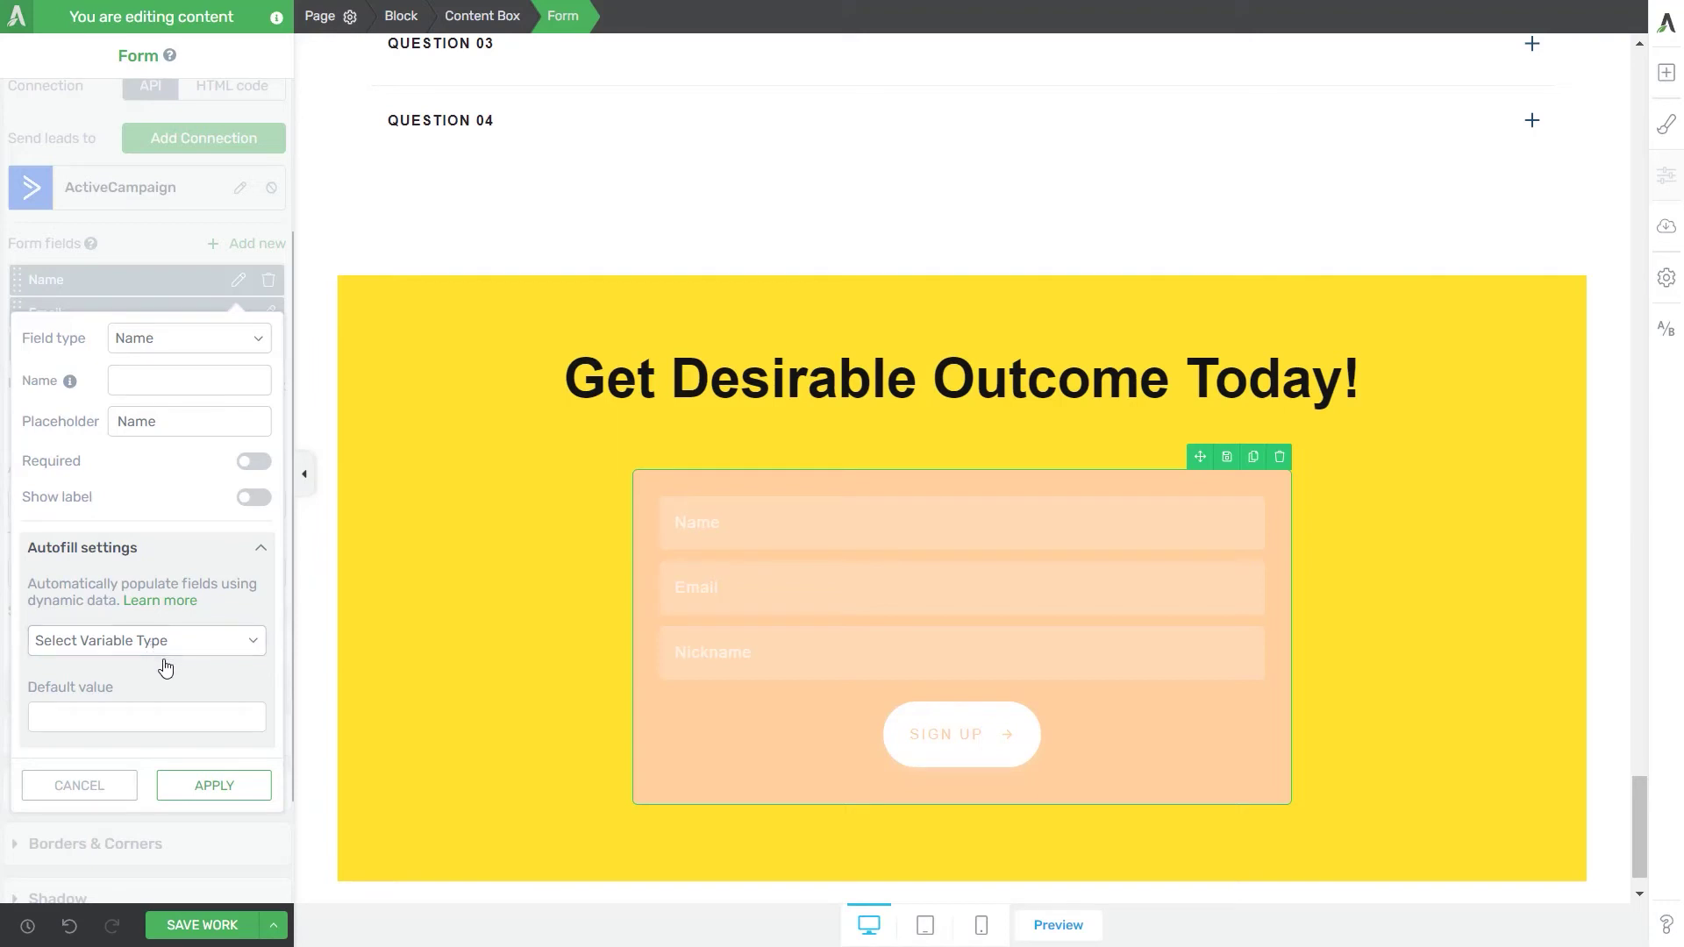
{"action": "left_click", "coordinate": [245, 641]}
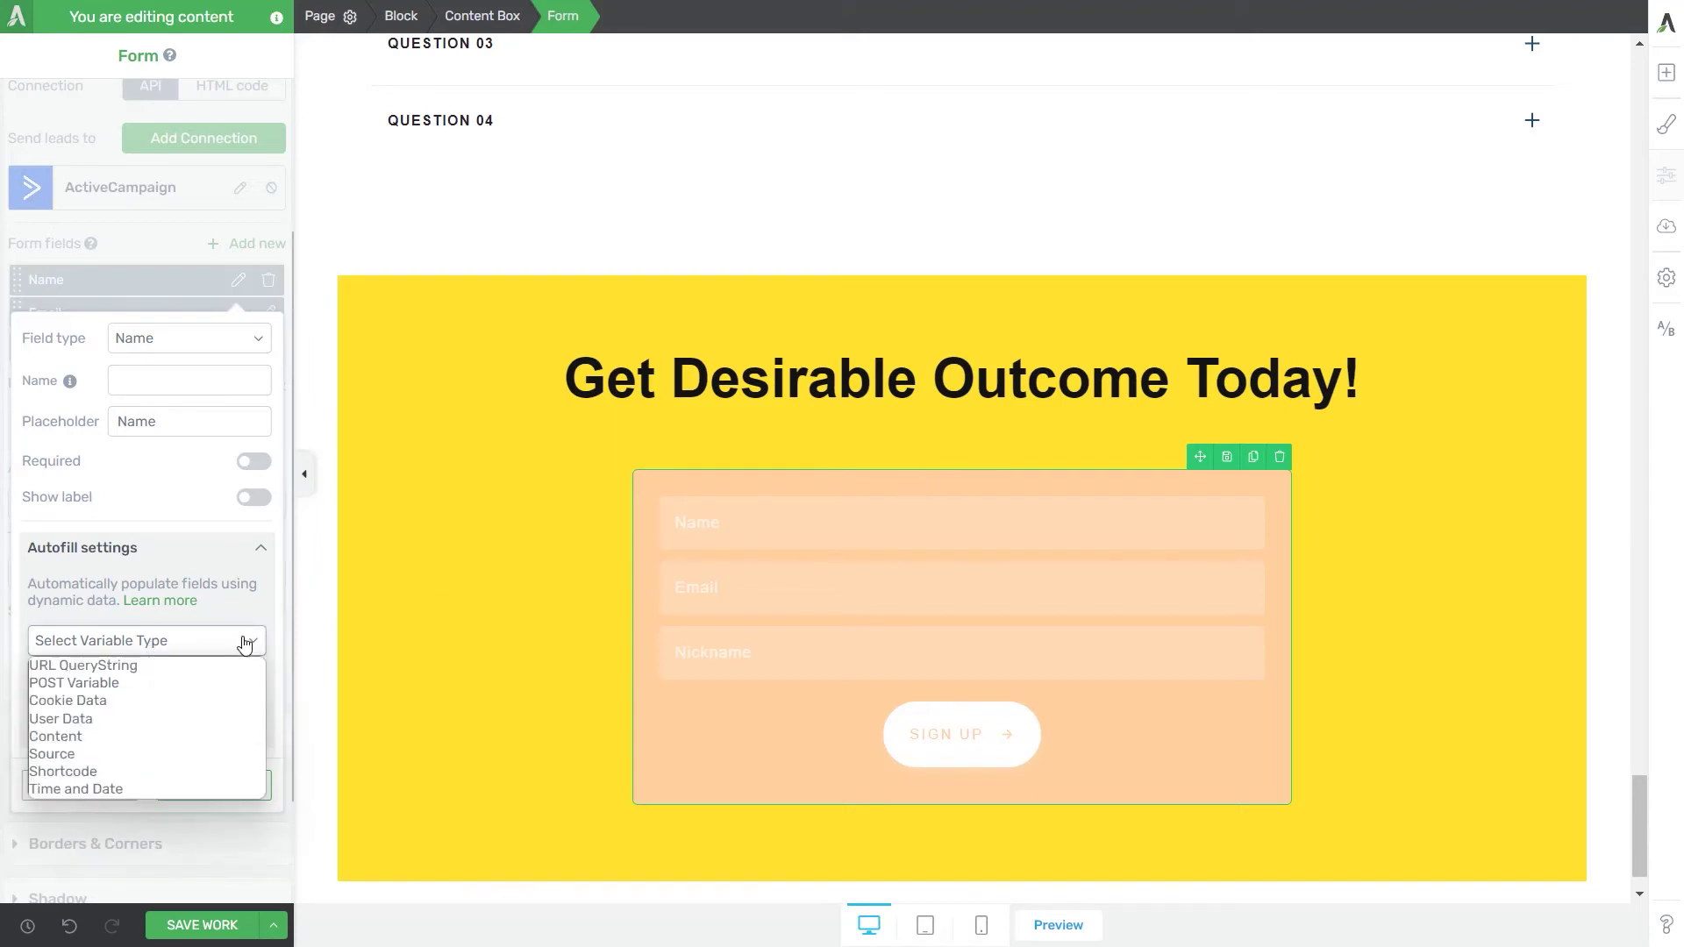
{"action": "left_click", "coordinate": [118, 718]}
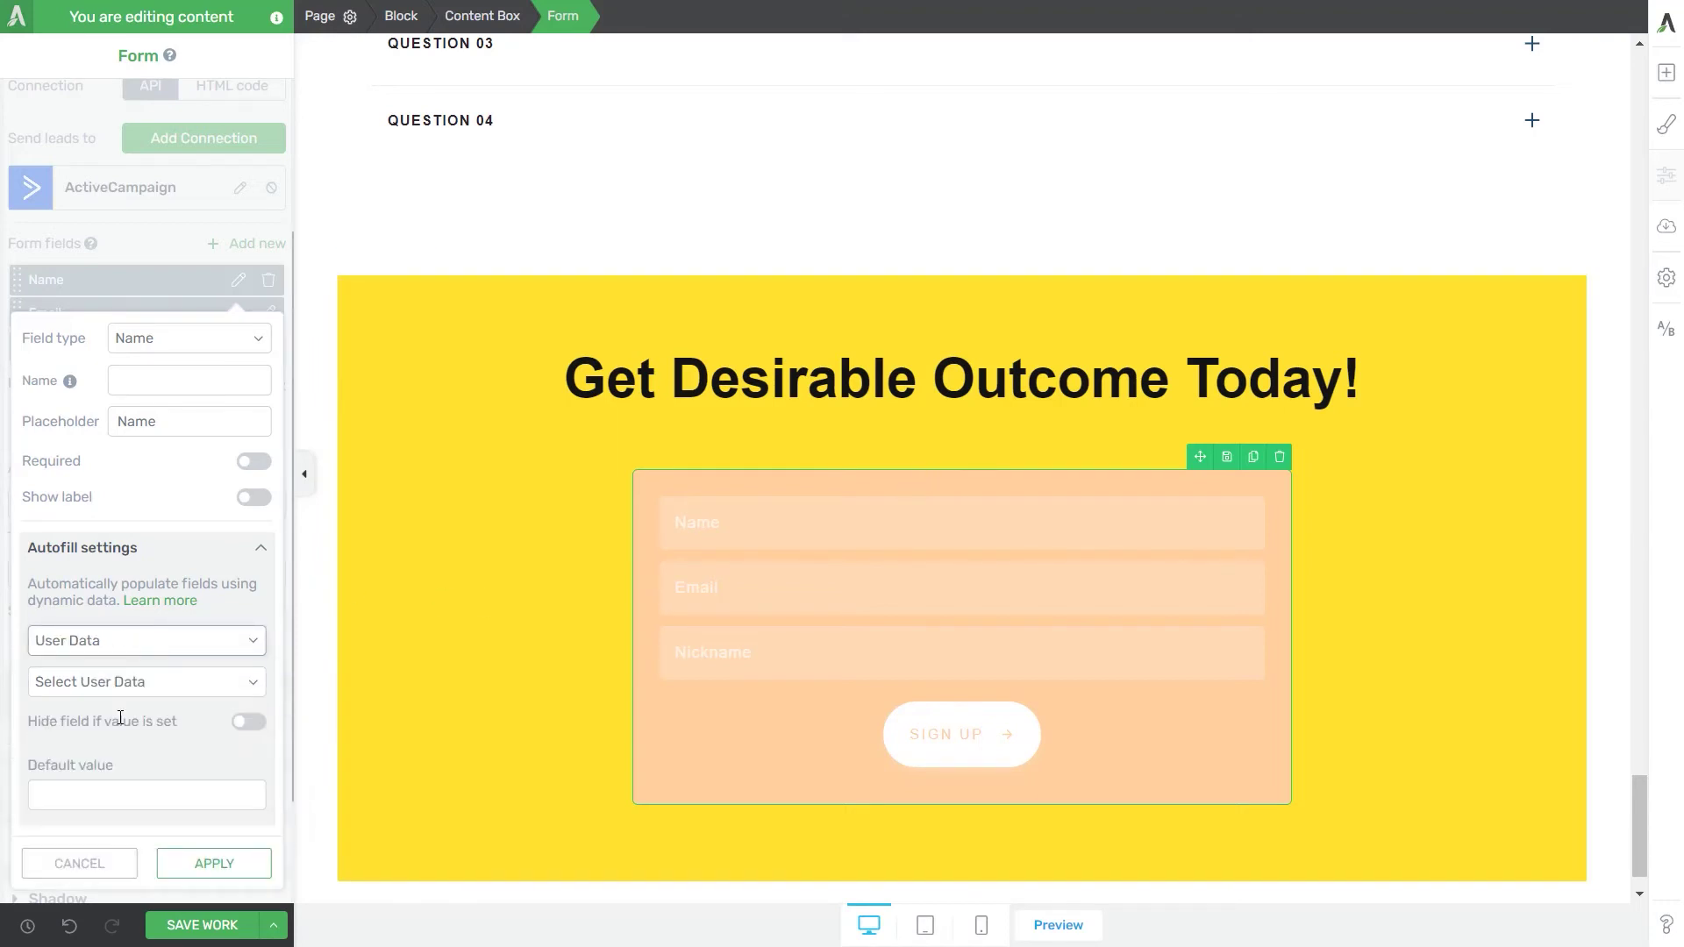
{"action": "left_click", "coordinate": [210, 698]}
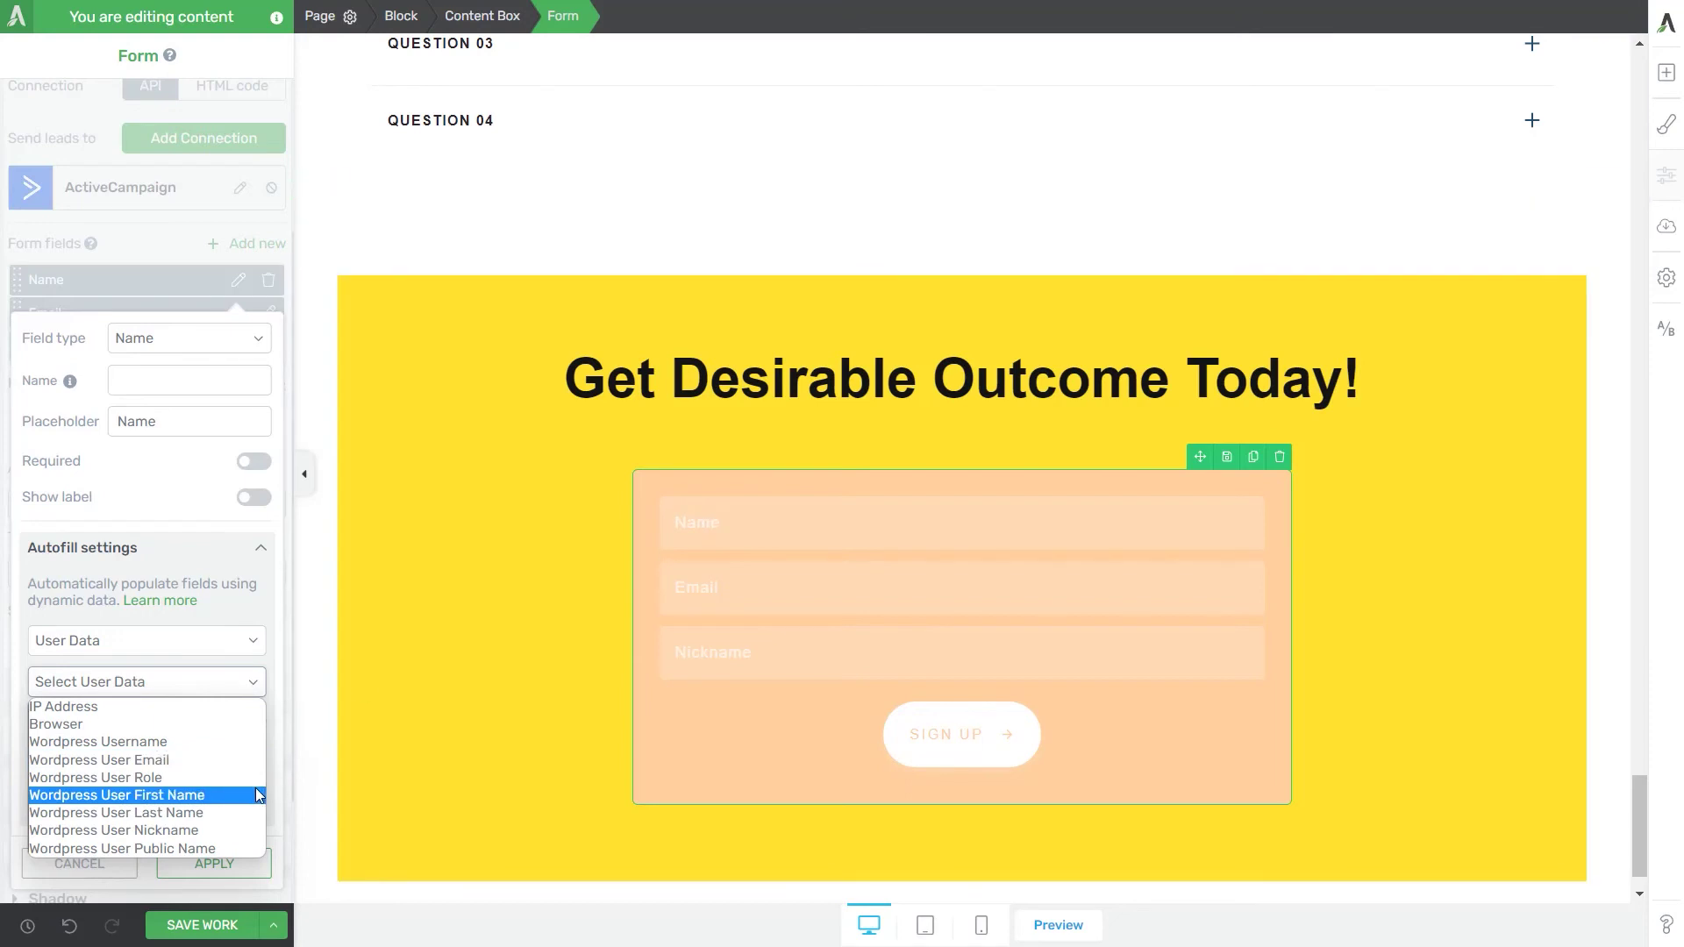
{"action": "left_click", "coordinate": [230, 847]}
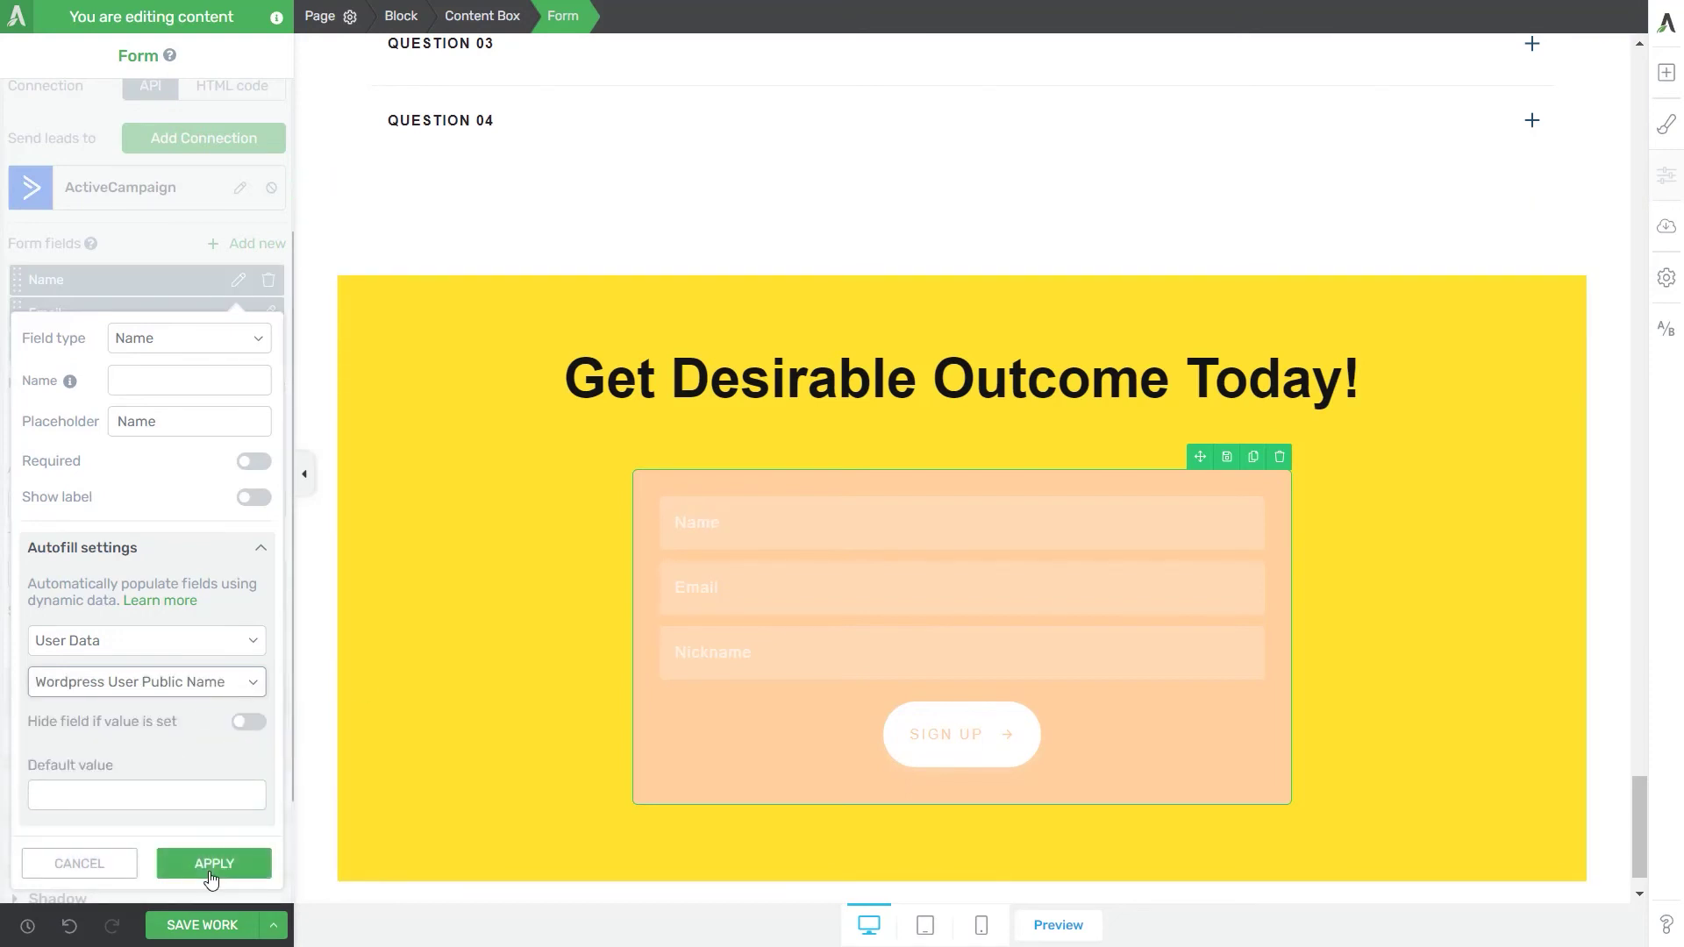
{"action": "left_click", "coordinate": [211, 863]}
Set the Email field to autofill from User Data with Wordpress User Email
{"action": "left_click", "coordinate": [268, 314]}
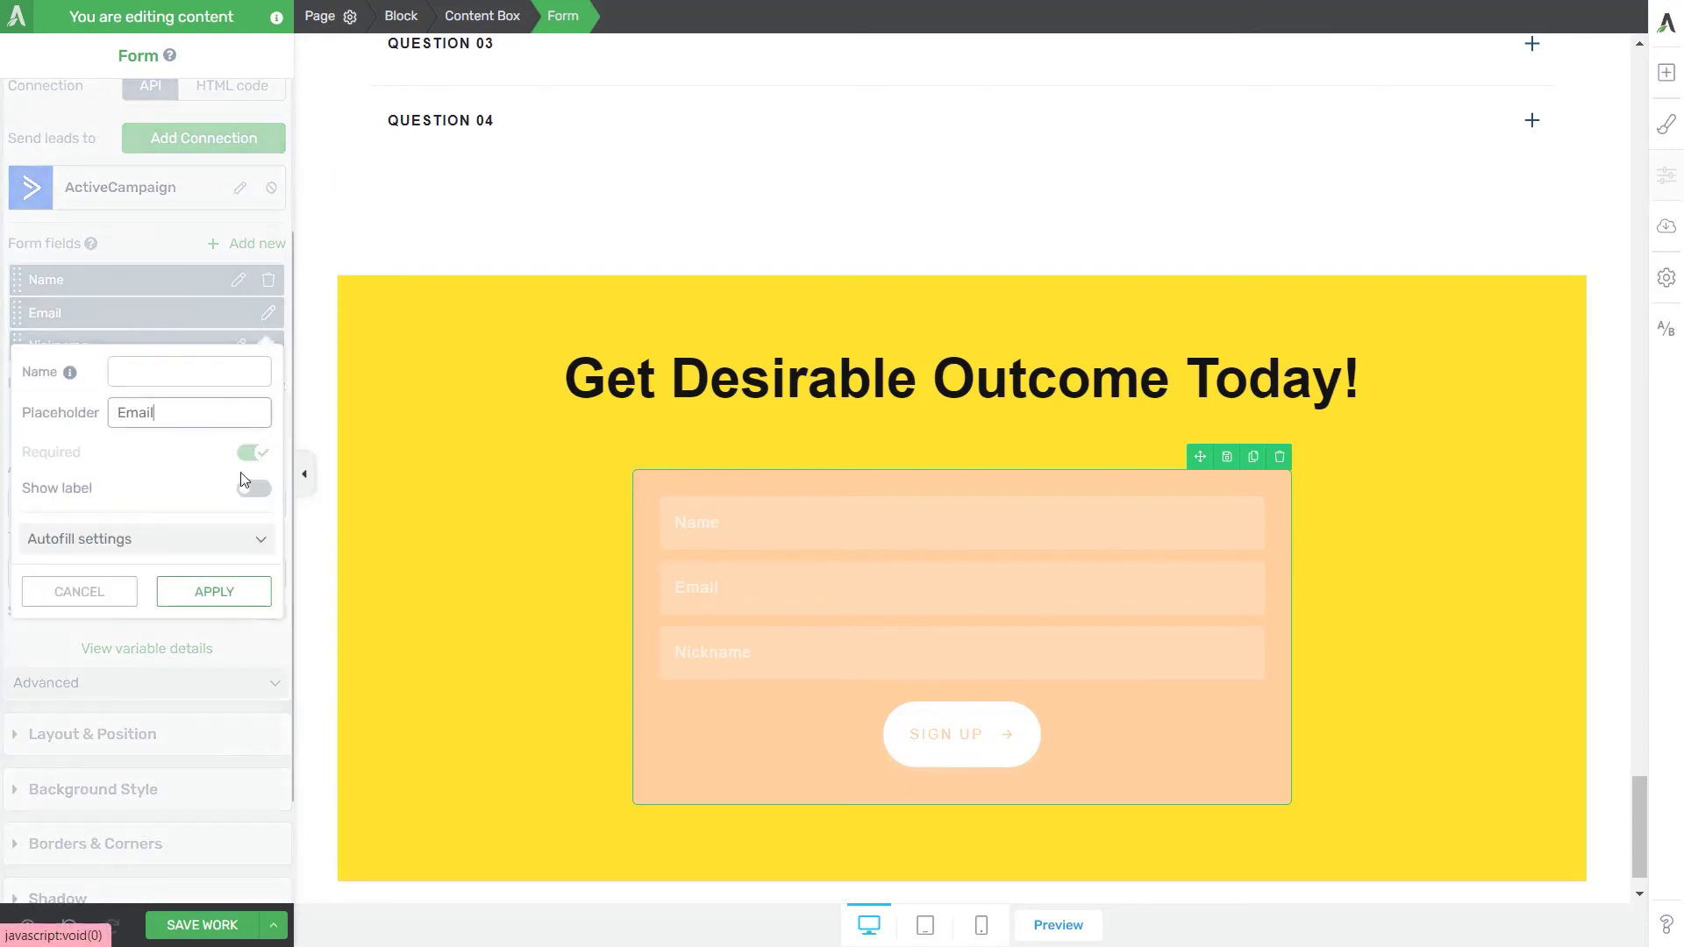
{"action": "left_click", "coordinate": [166, 539]}
{"action": "left_click", "coordinate": [179, 641]}
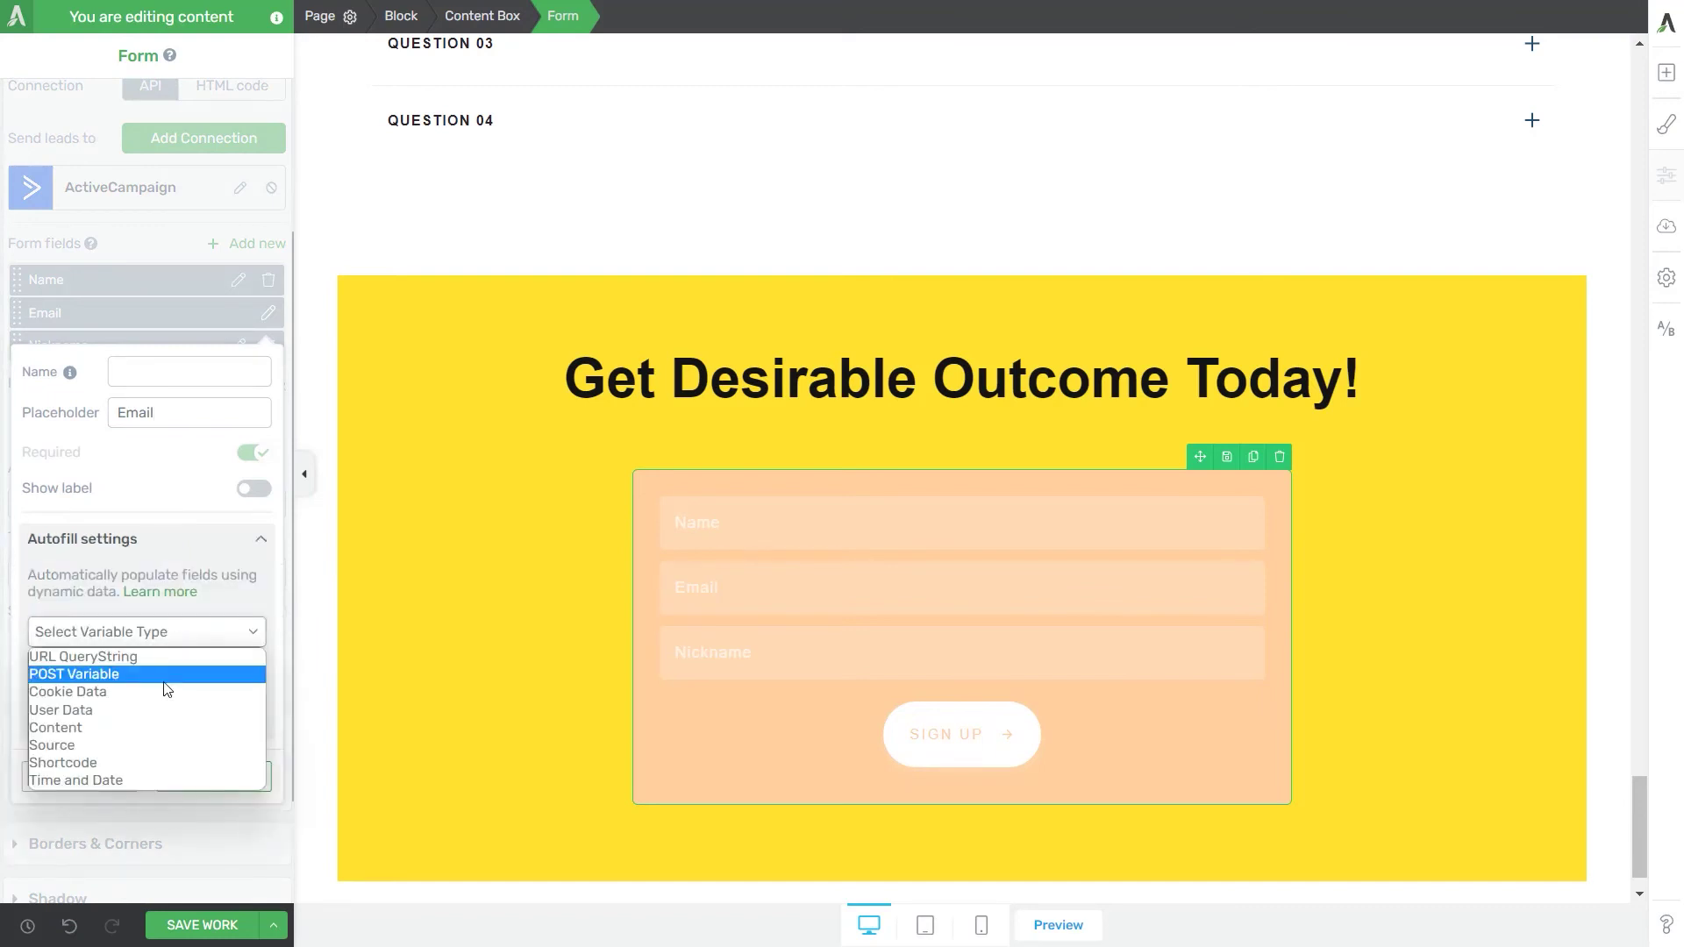
{"action": "left_click", "coordinate": [151, 706]}
{"action": "left_click", "coordinate": [164, 688]}
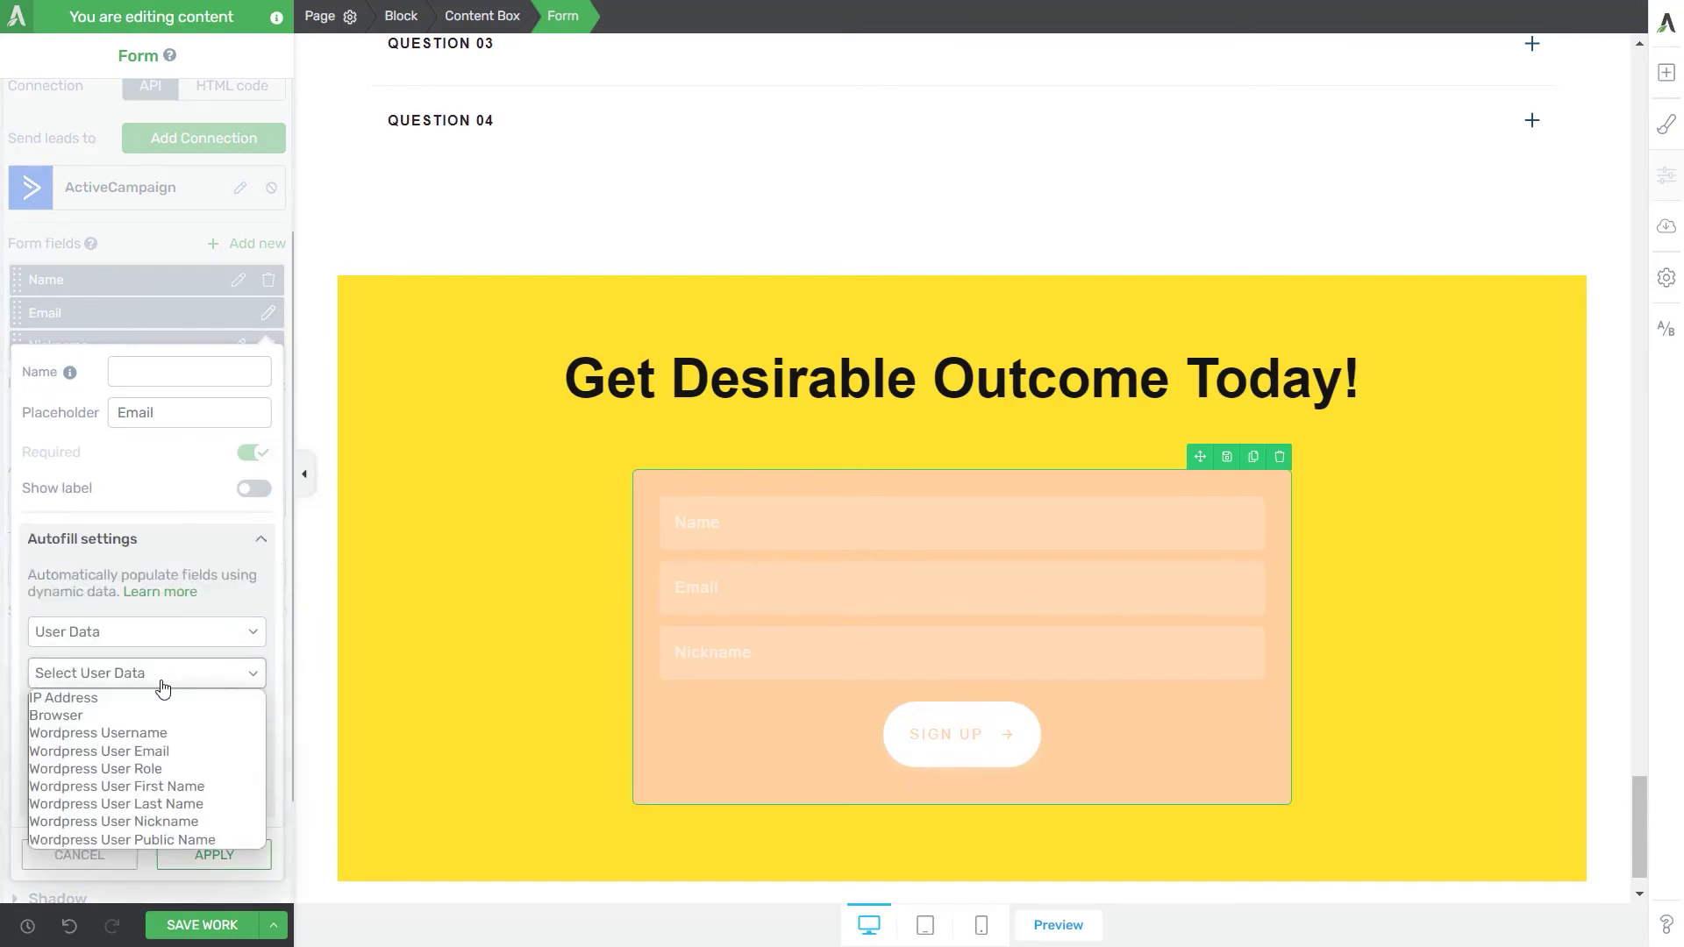
{"action": "left_click", "coordinate": [61, 748]}
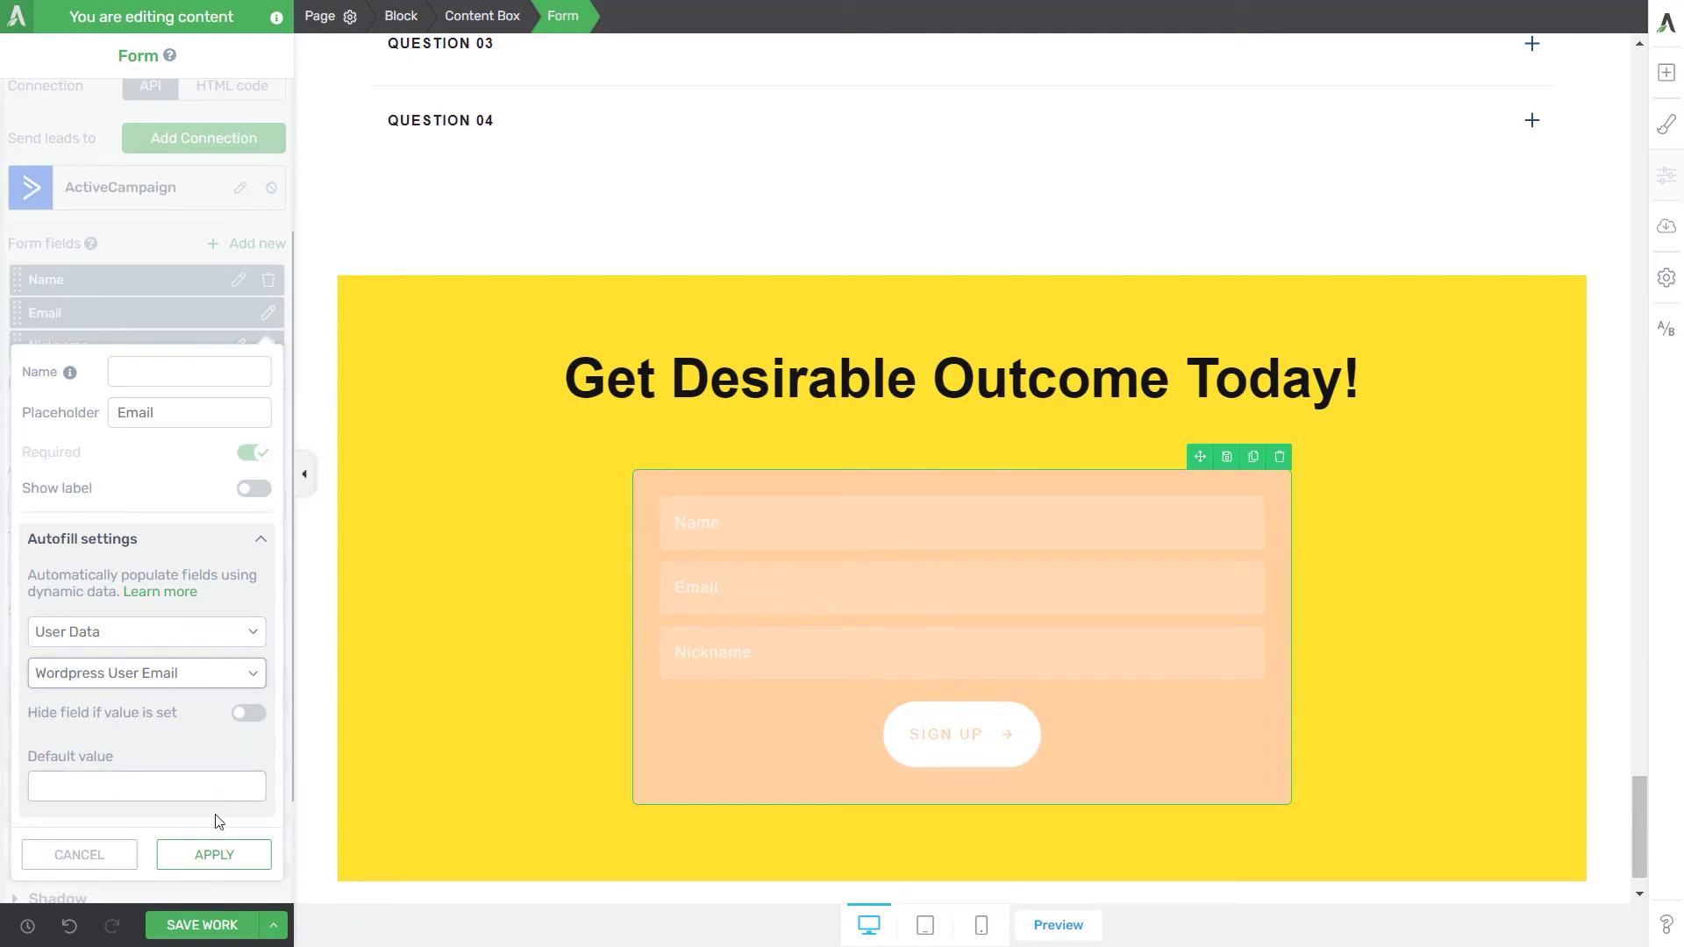
{"action": "left_click", "coordinate": [214, 854]}
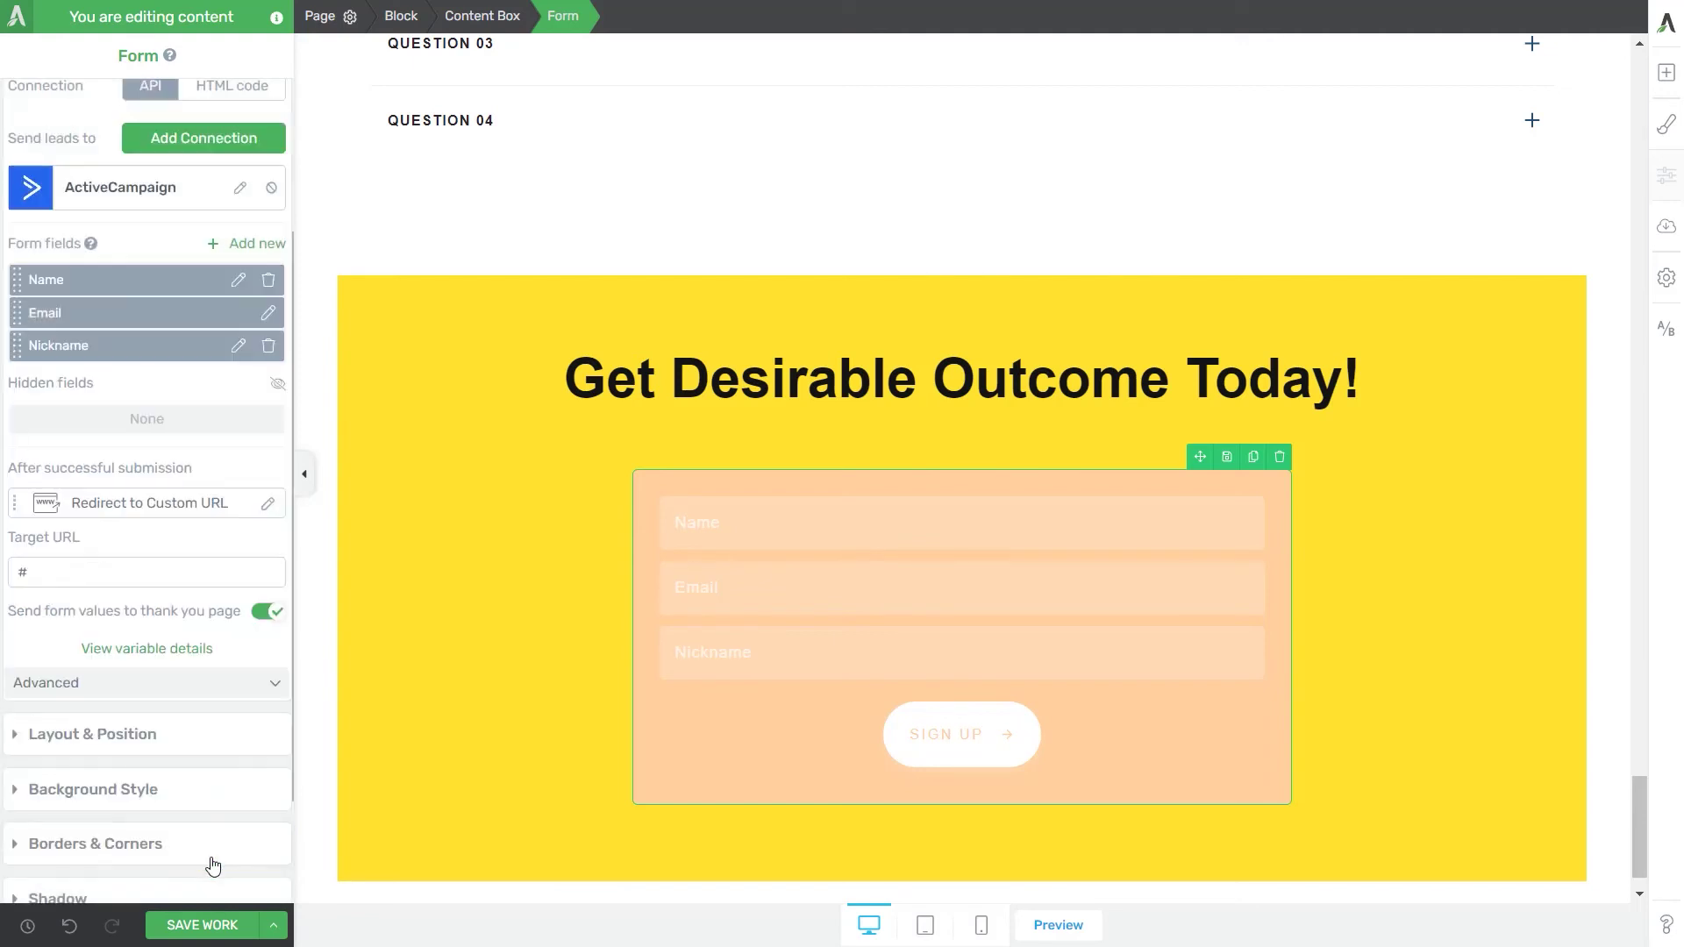
Set the Nickname field to autofill from User Data with Wordpress User Nickname
{"action": "left_click", "coordinate": [237, 345]}
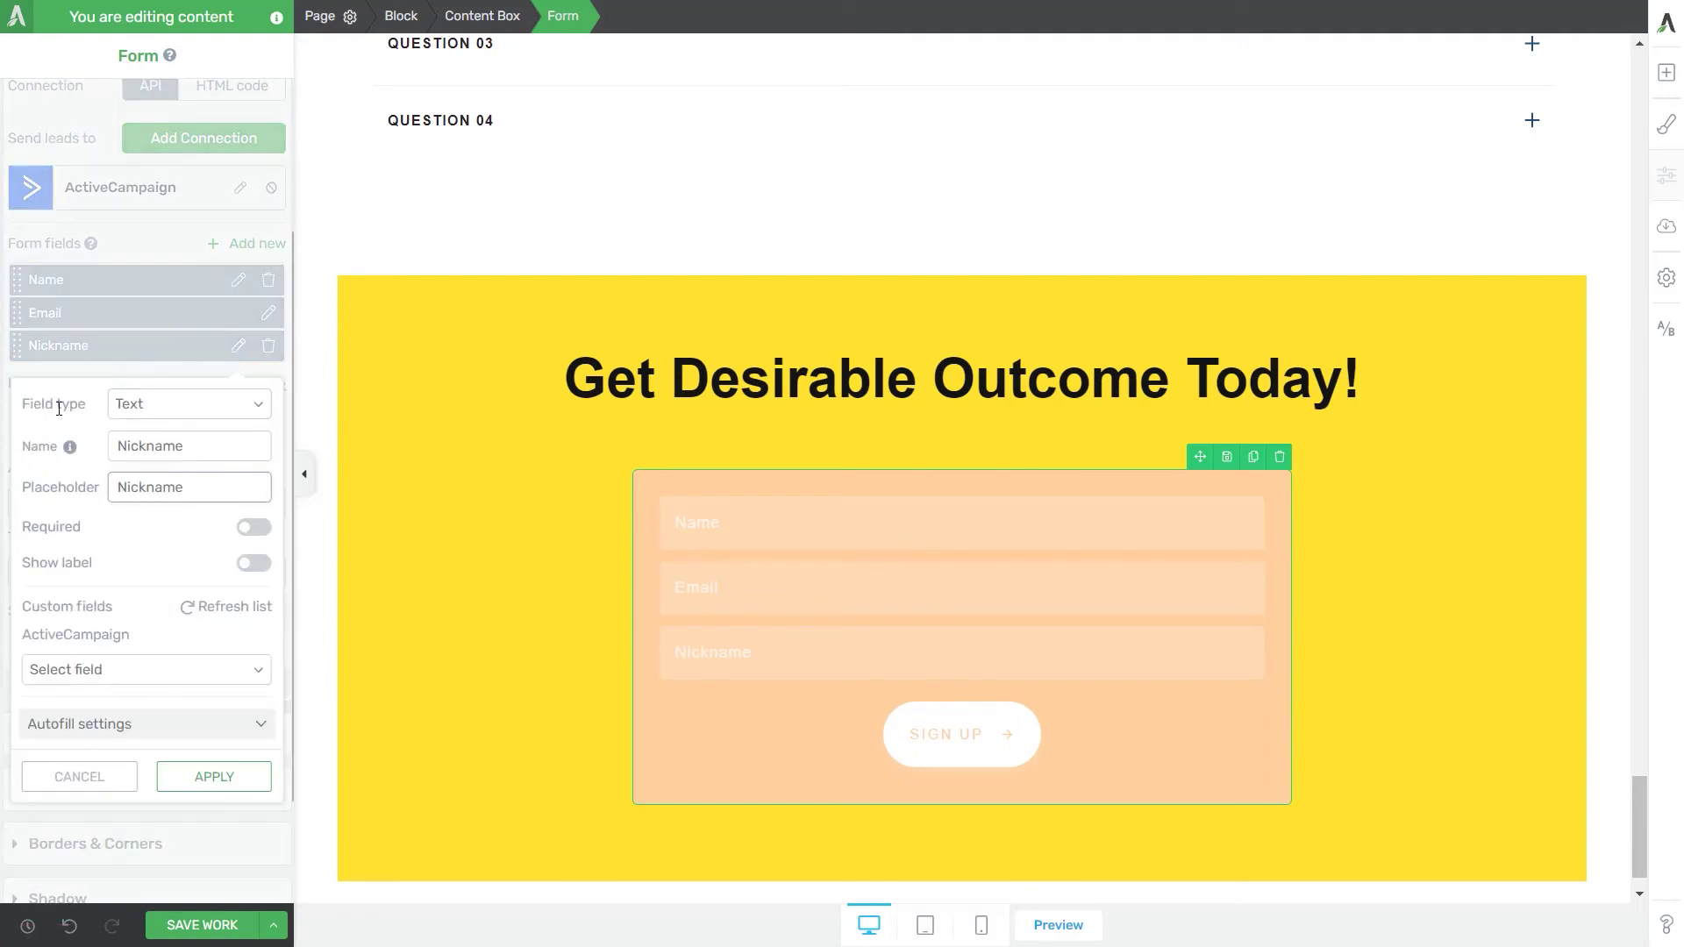
{"action": "left_click", "coordinate": [114, 730]}
{"action": "scroll", "coordinate": [139, 724], "scroll_direction": "down", "scroll_amount": 1}
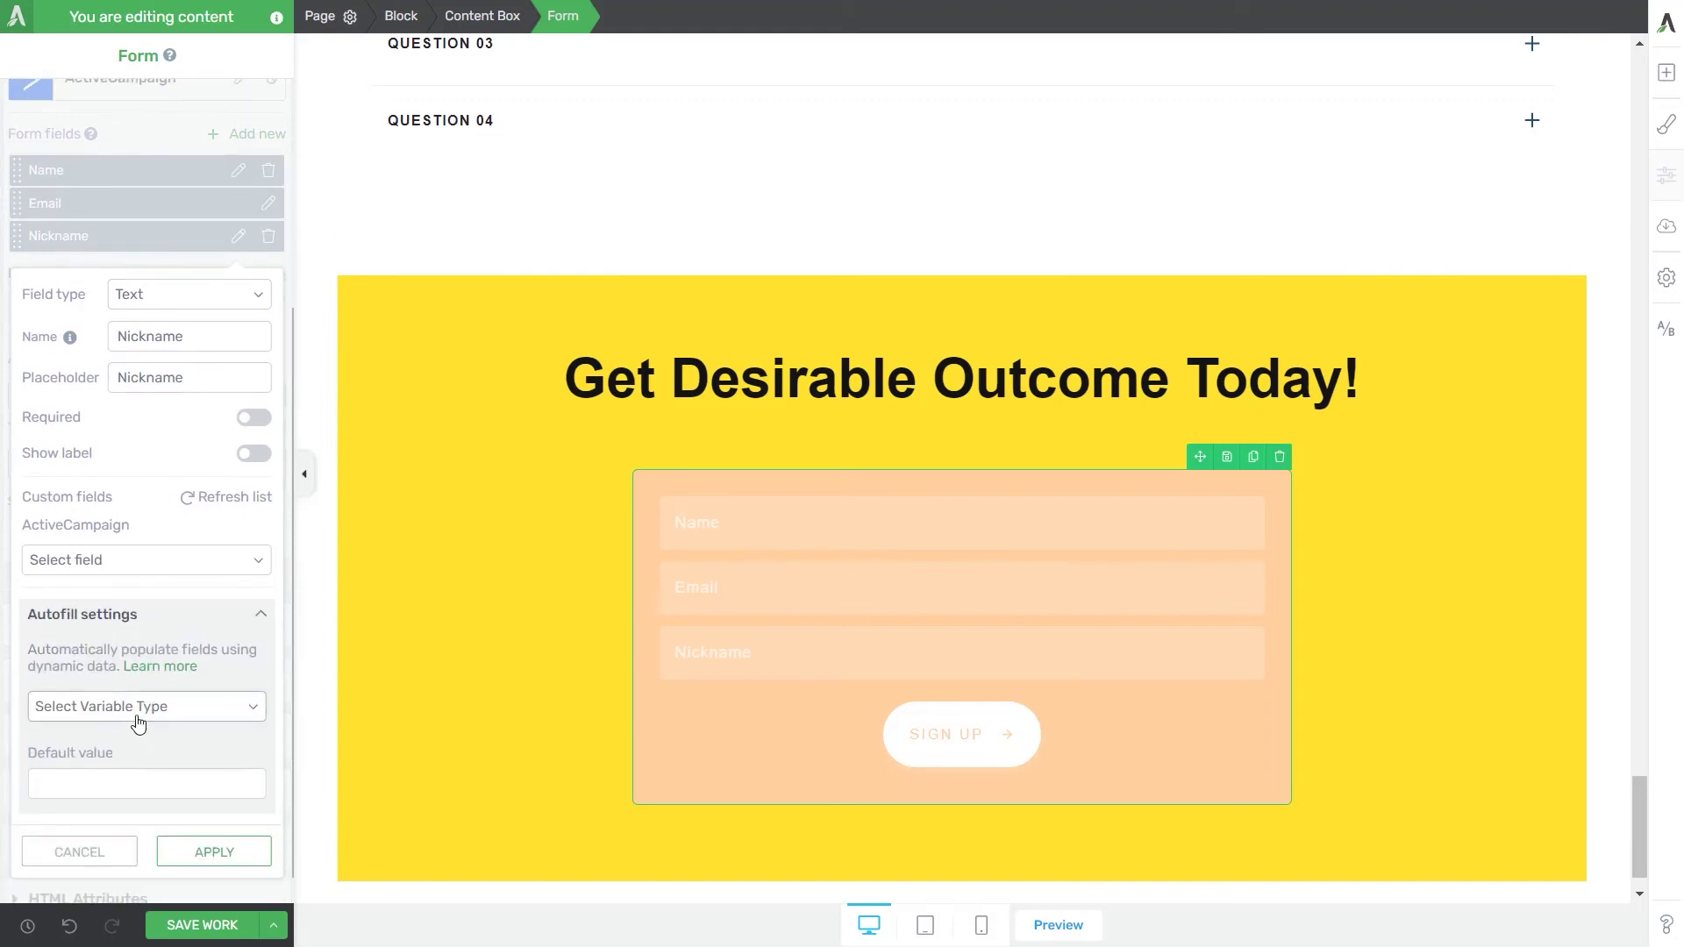
{"action": "left_click", "coordinate": [204, 710]}
{"action": "left_click", "coordinate": [170, 784]}
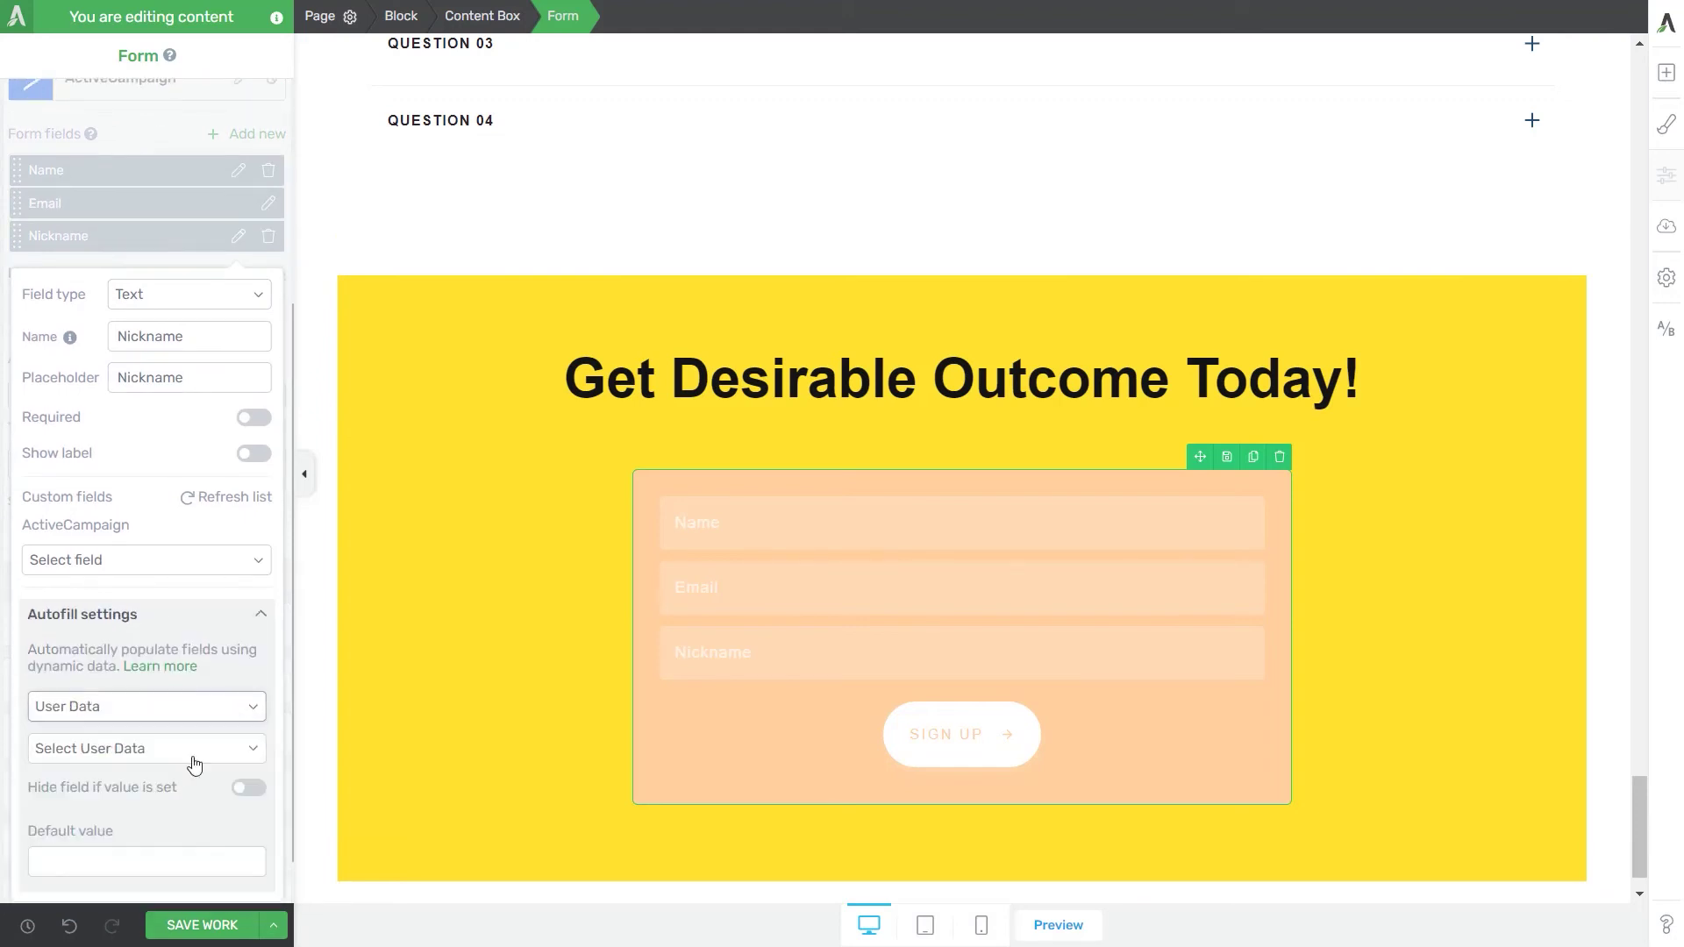
{"action": "left_click", "coordinate": [195, 754]}
{"action": "left_click", "coordinate": [118, 708]}
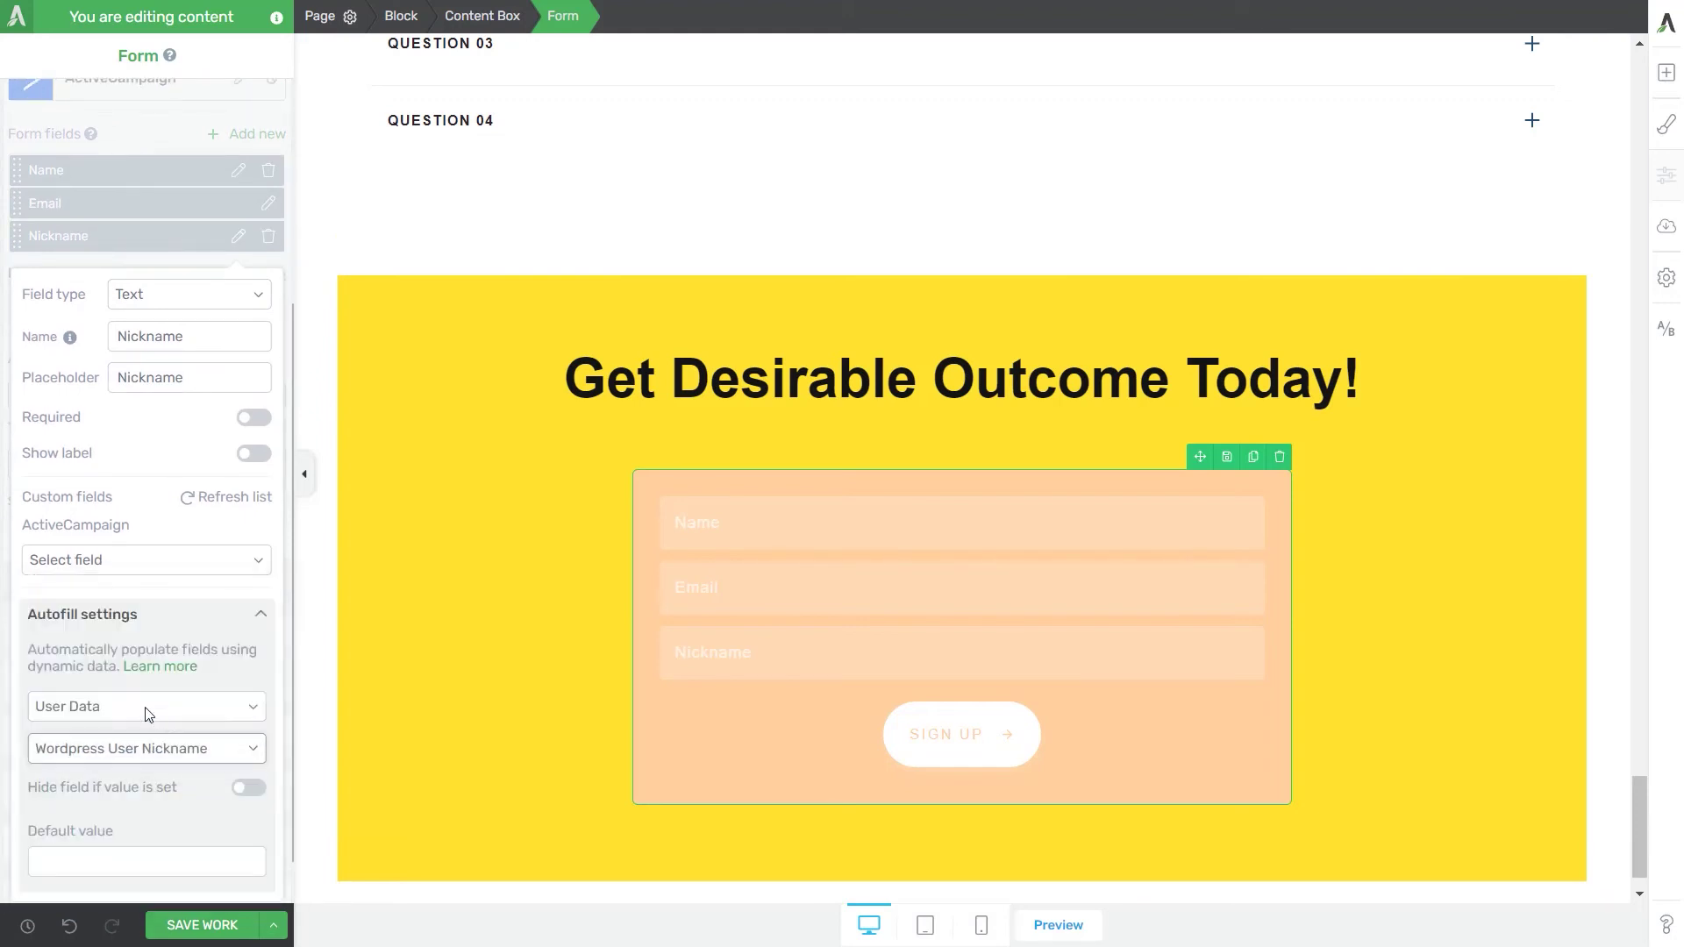
{"action": "scroll", "coordinate": [150, 790], "scroll_direction": "down", "scroll_amount": 1}
{"action": "left_click", "coordinate": [171, 877]}
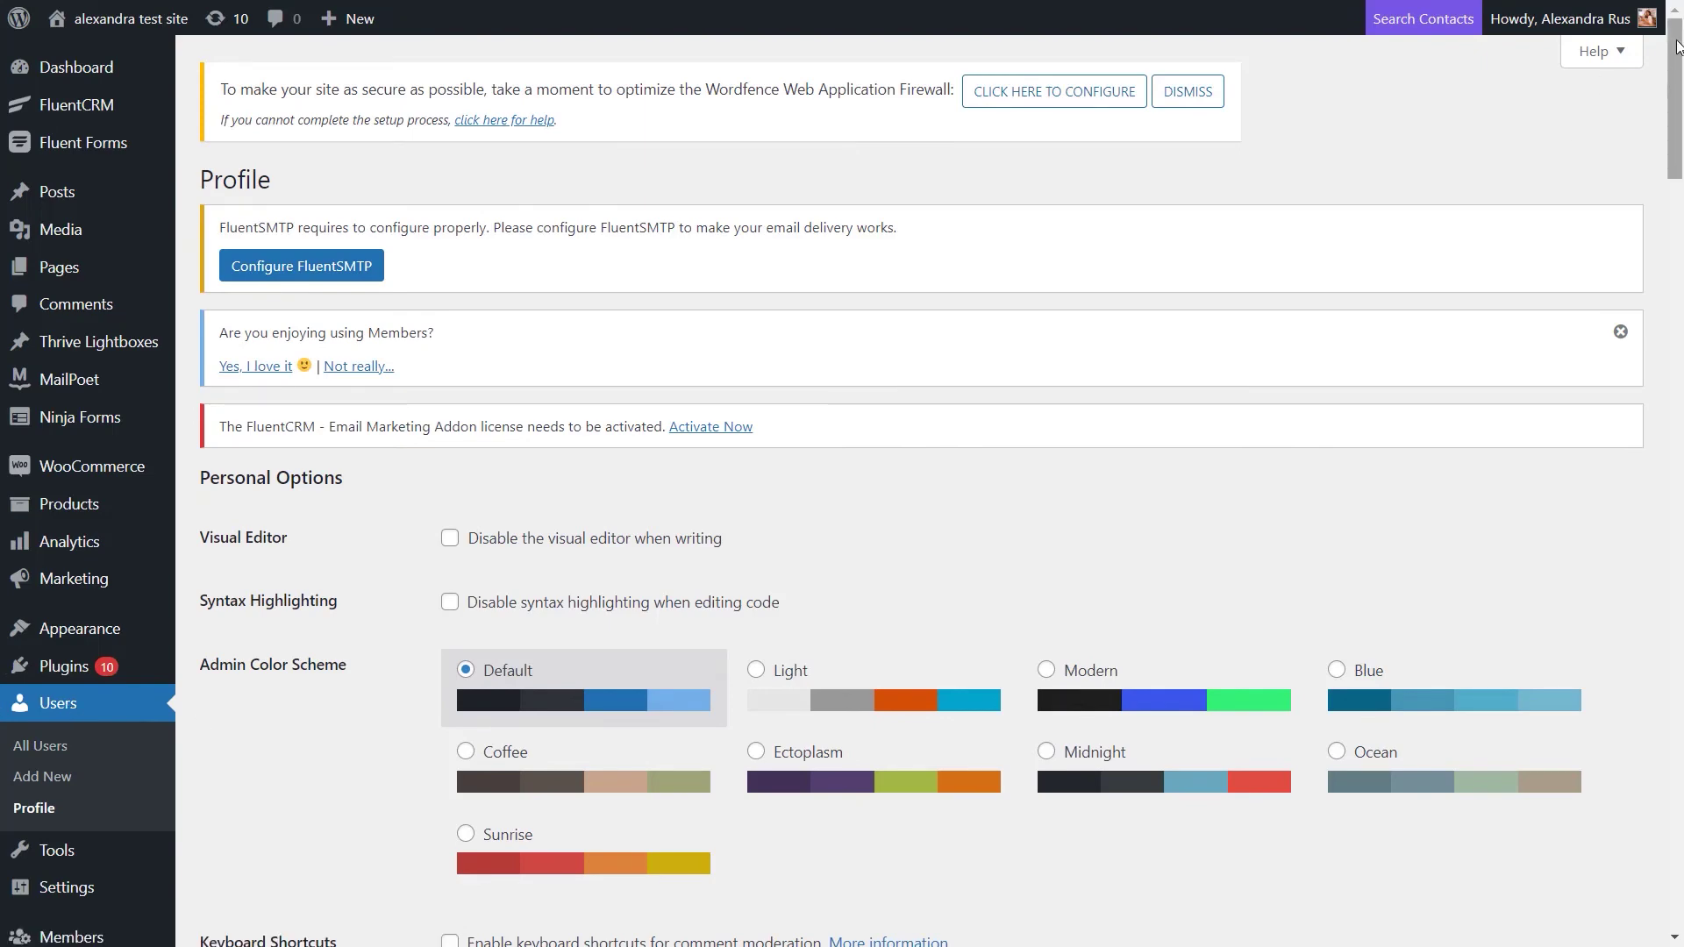
Review the first name, nickname and public display name fields in the WordPress user profile
{"action": "left_click_drag", "start_coordinate": [1672, 75], "coordinate": [1672, 269]}
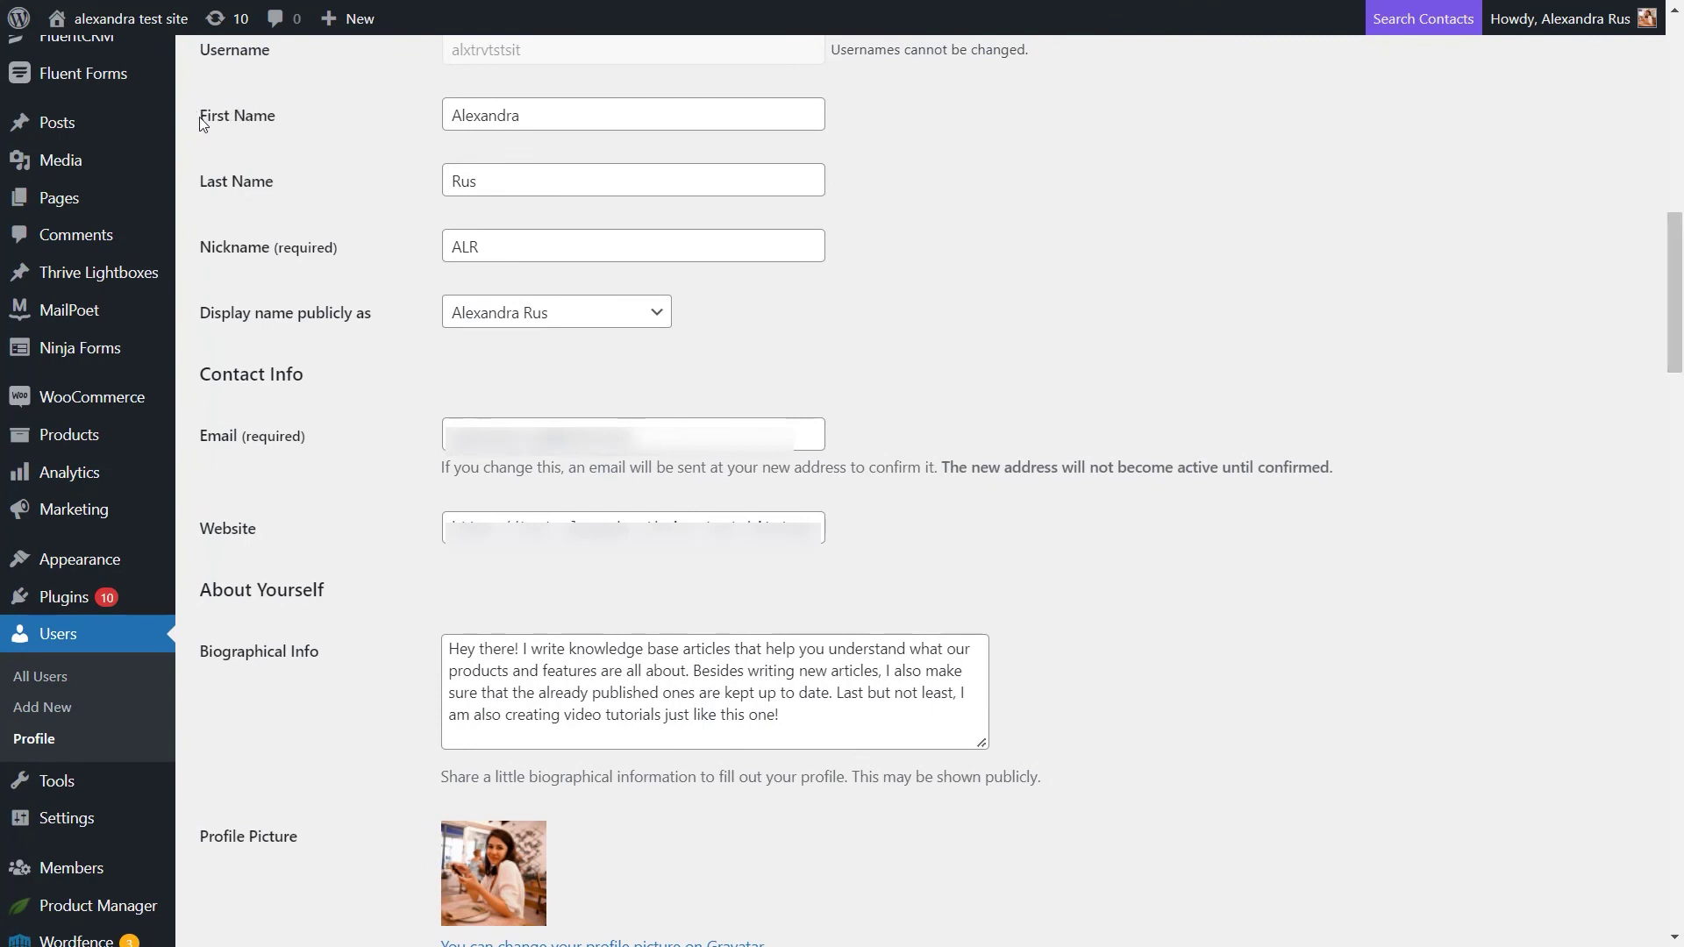
{"action": "left_click_drag", "start_coordinate": [199, 119], "coordinate": [265, 123]}
{"action": "left_click", "coordinate": [291, 125]}
{"action": "double_click", "coordinate": [633, 323]}
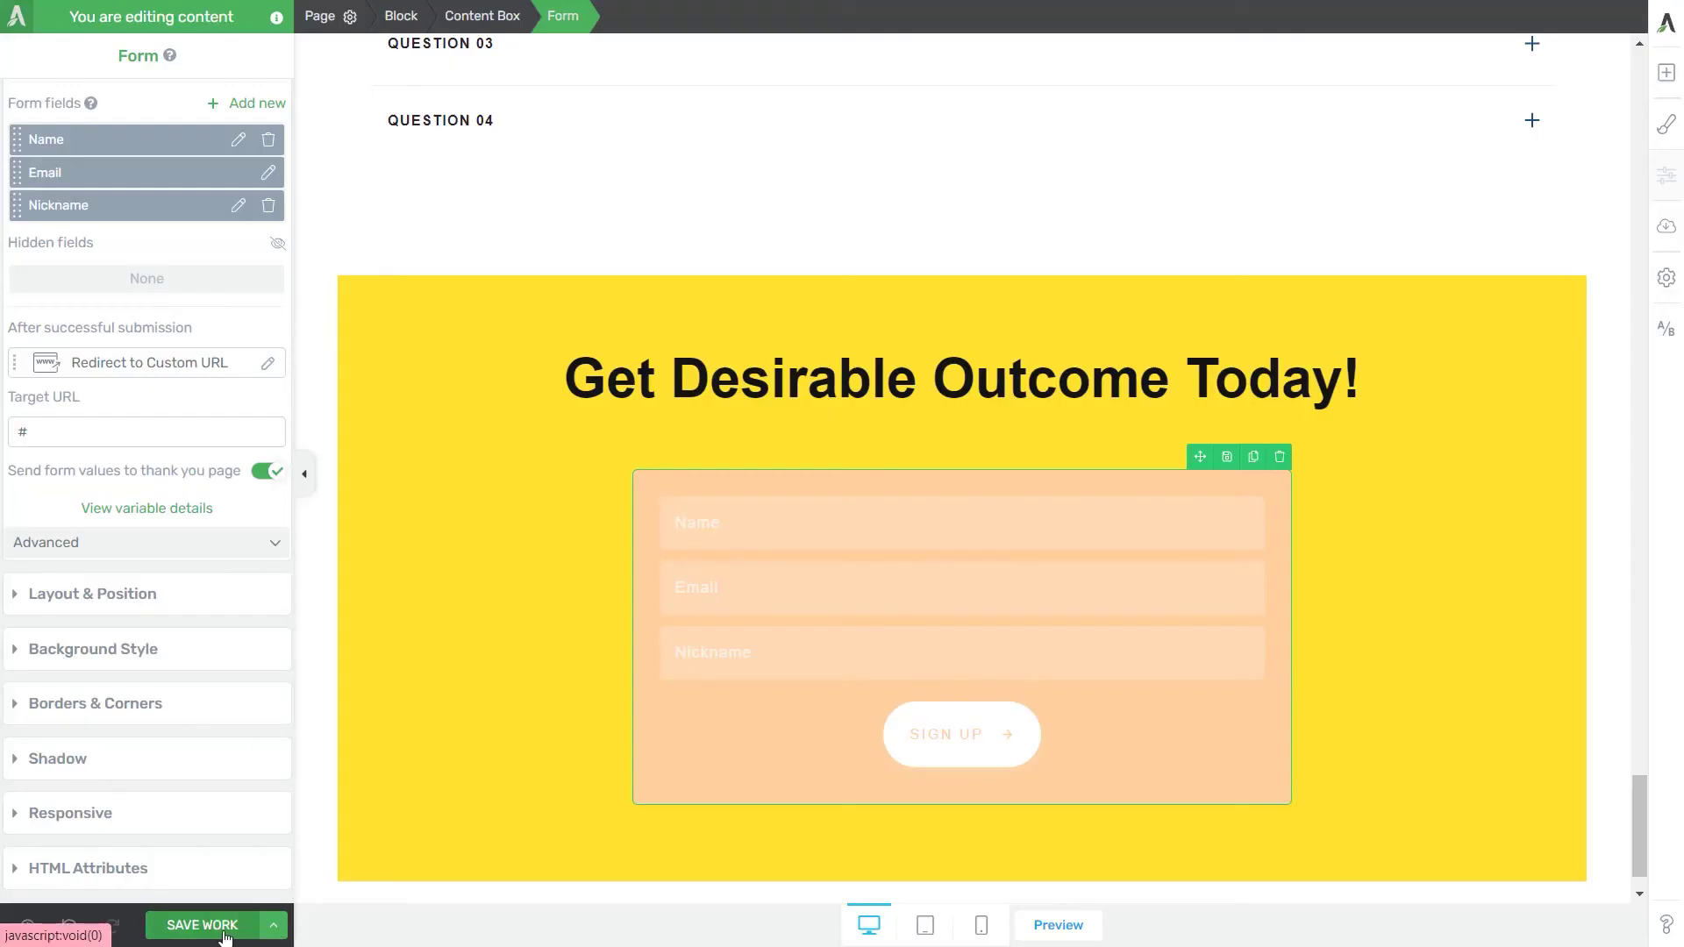
Save the page in Thrive Architect and preview it to check the autofilled fields in the opt-in form
{"action": "left_click", "coordinate": [224, 931]}
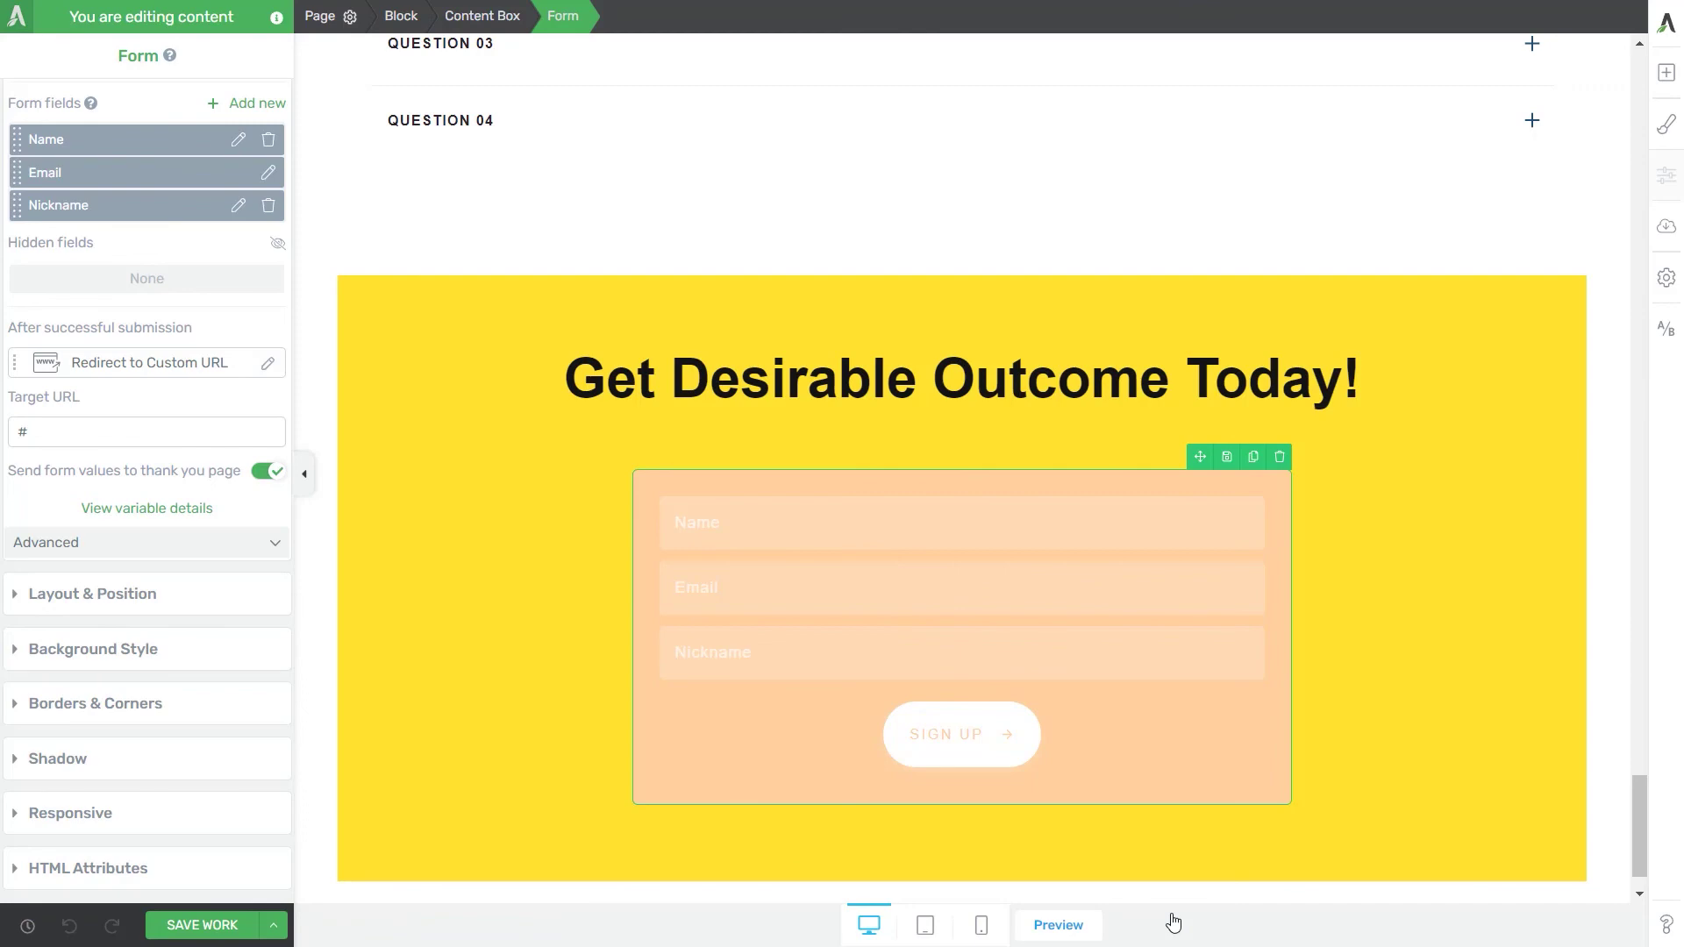
{"action": "left_click", "coordinate": [1079, 927]}
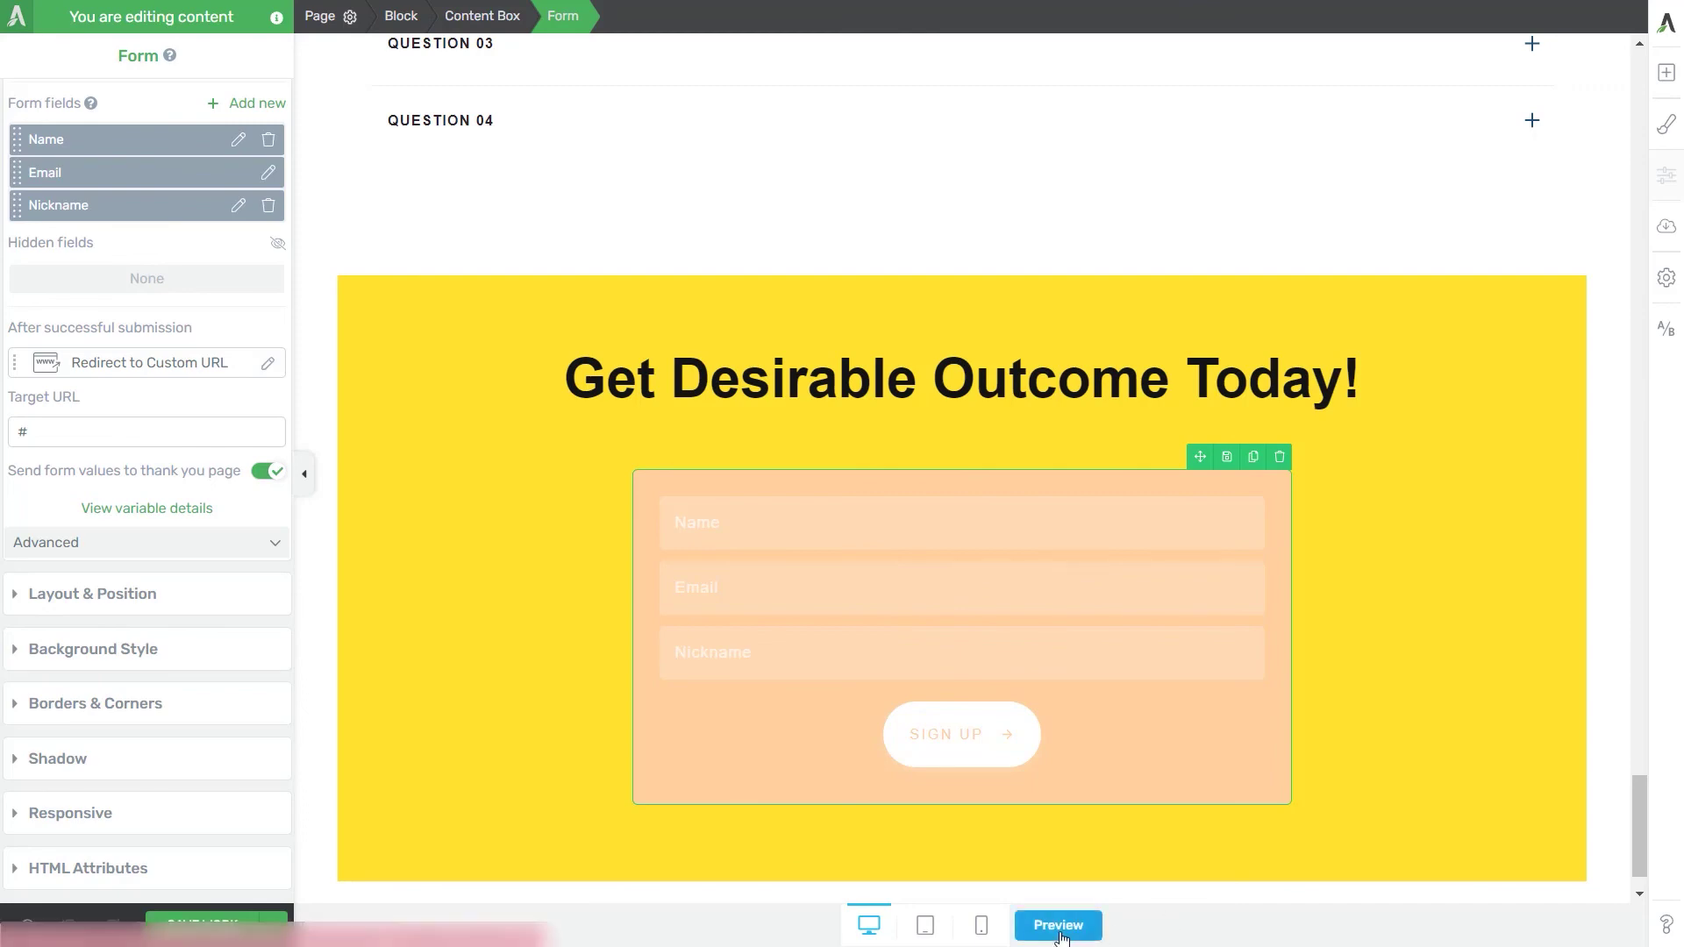
{"action": "scroll", "coordinate": [1078, 747], "scroll_direction": "down", "scroll_amount": 20}
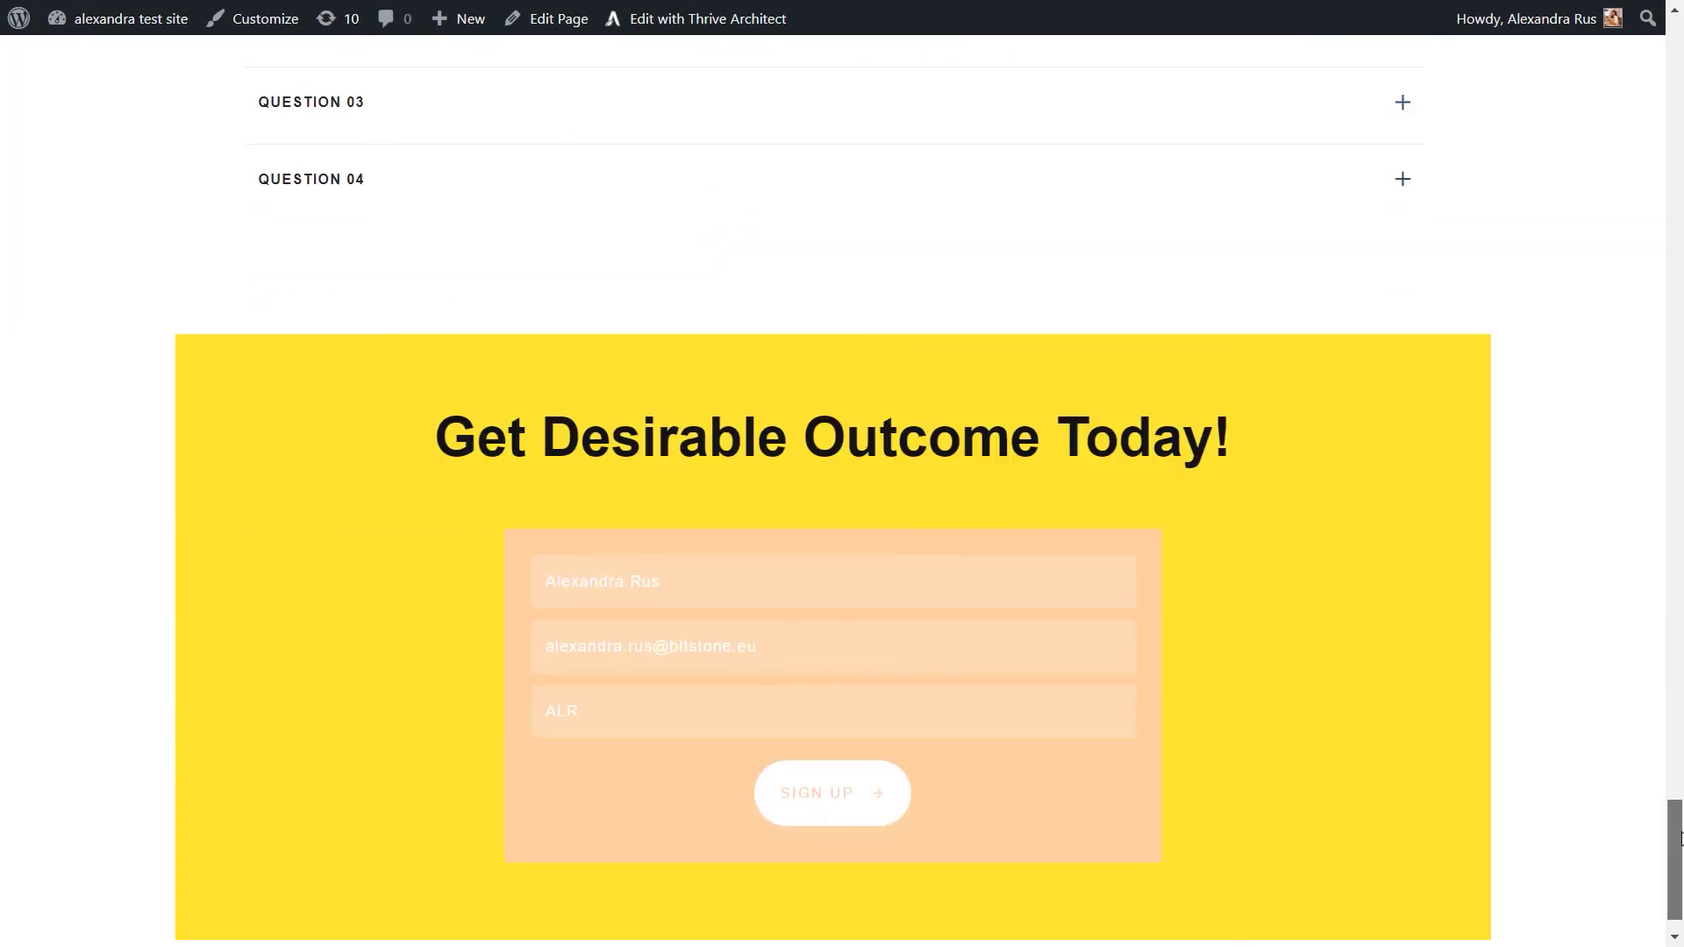